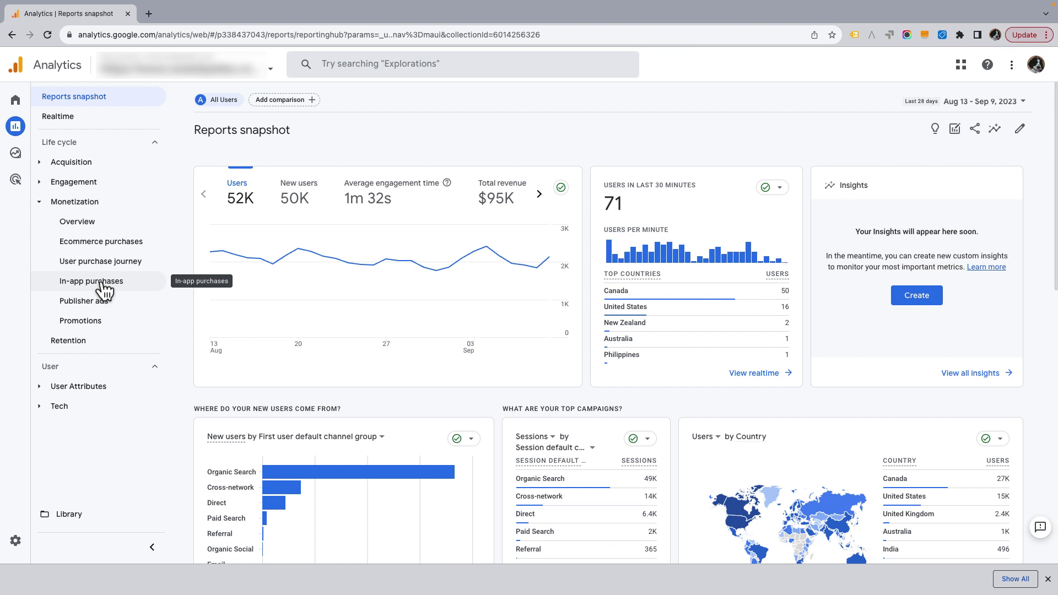
Step: Open the Publisher ads report under Monetization and look over its charts and table
click(92, 309)
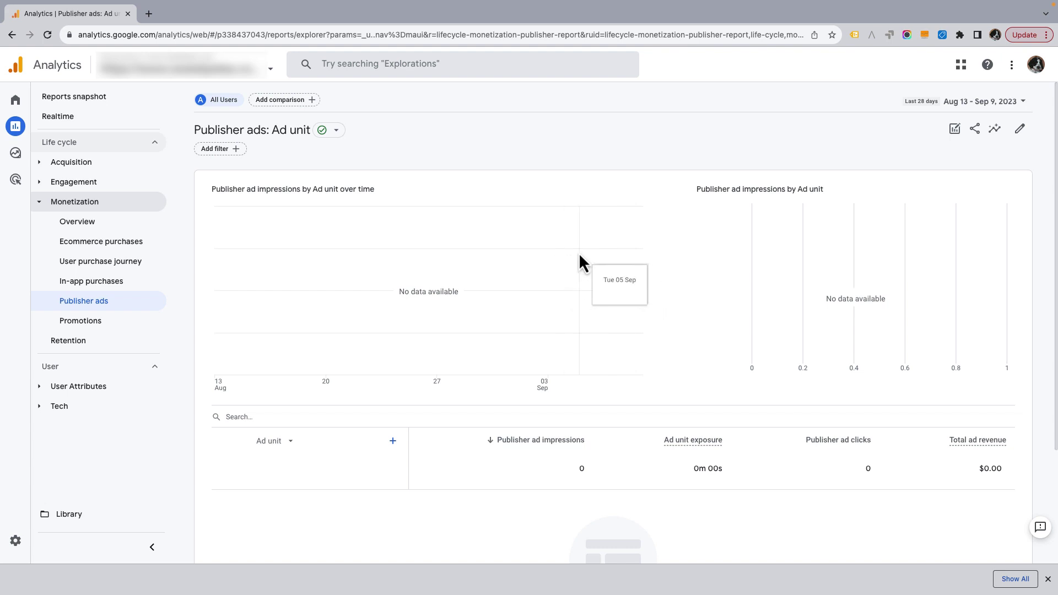
scroll(330, 270, down, 1)
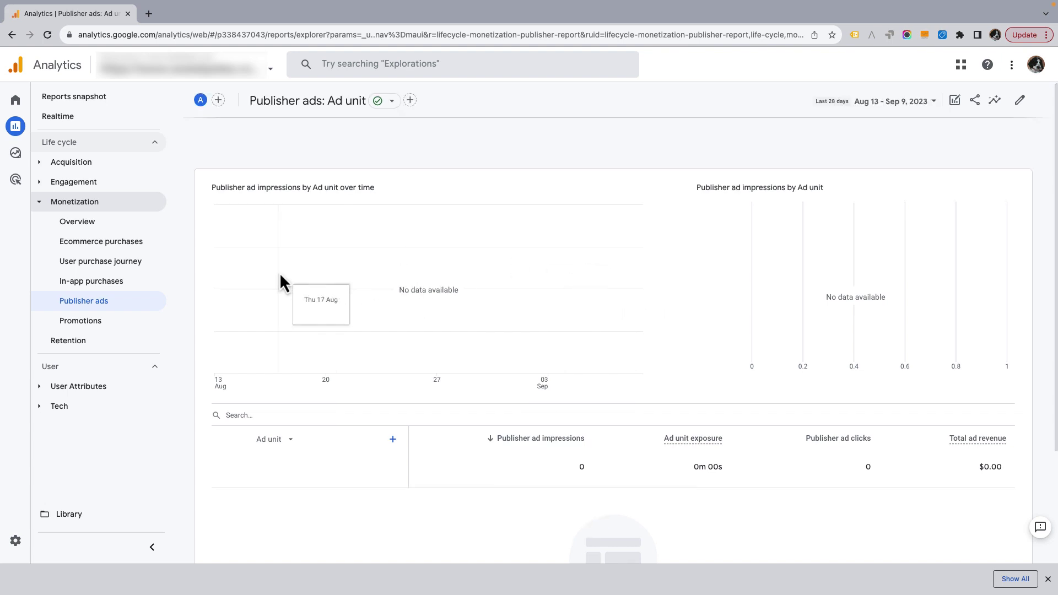
Step: Edit the Life cycle collection in the Library, removing the In-app purchases and Publisher ads reports from the Monetization topic
click(70, 521)
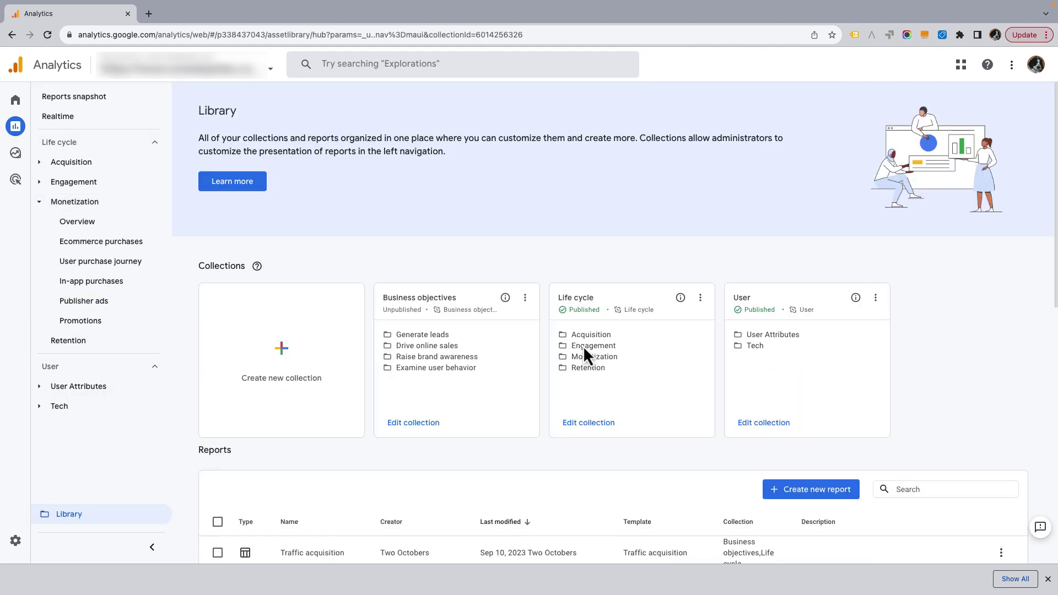
click(588, 423)
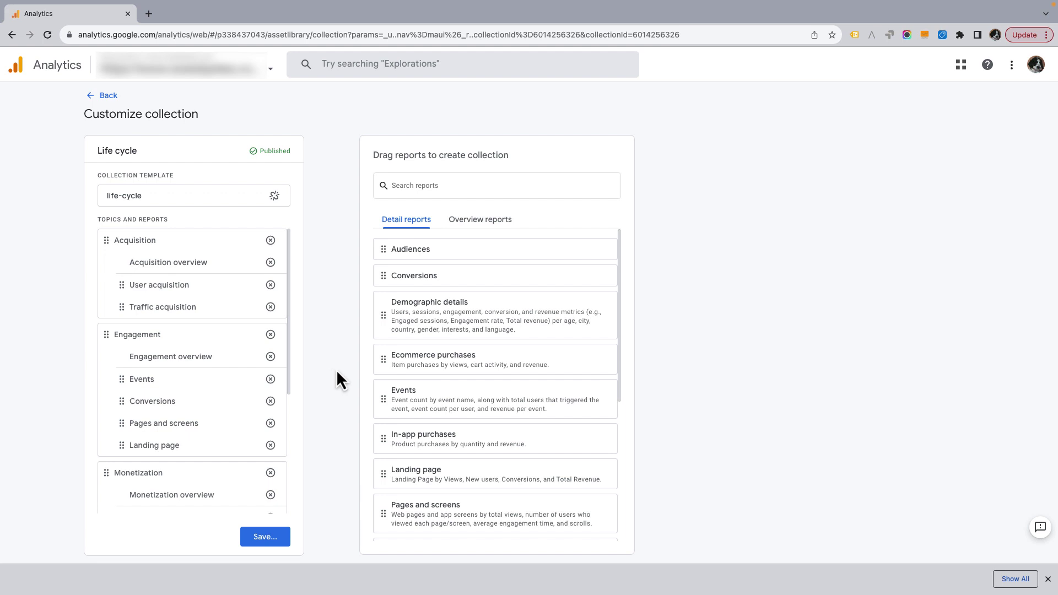
scroll(212, 395, down, 4)
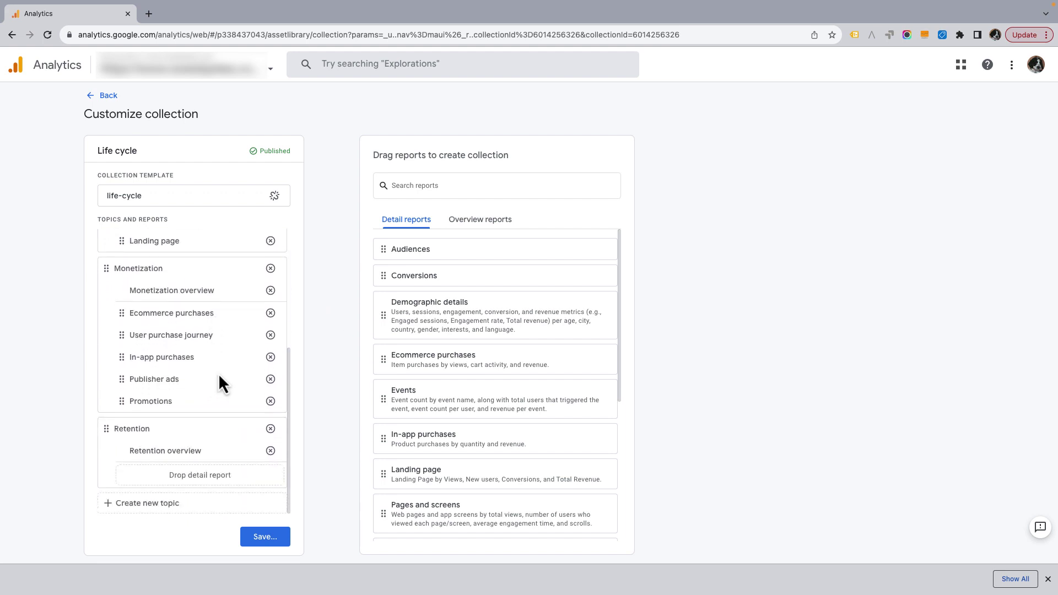
click(270, 358)
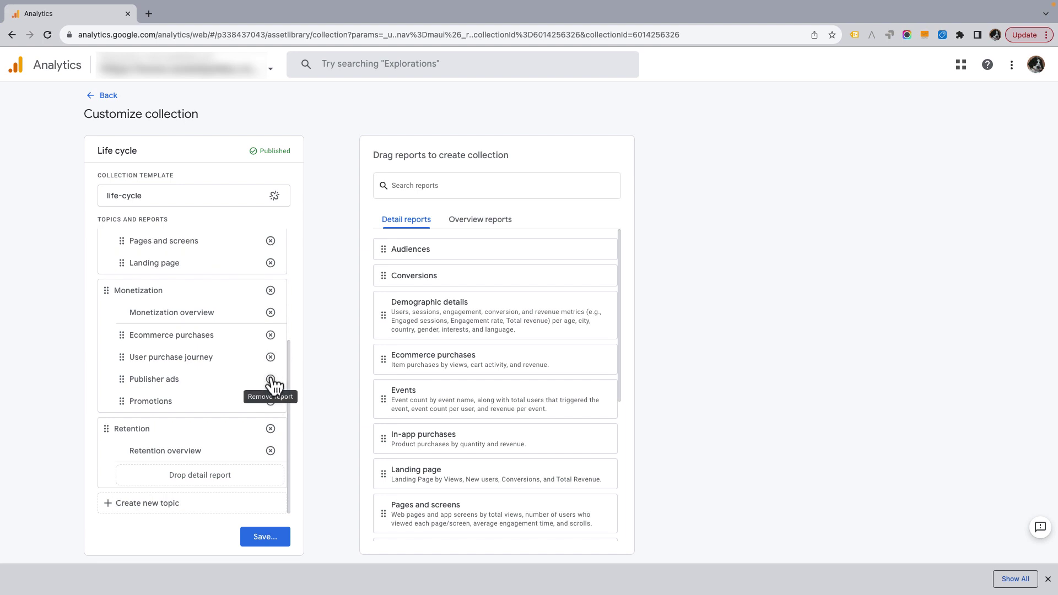
click(271, 379)
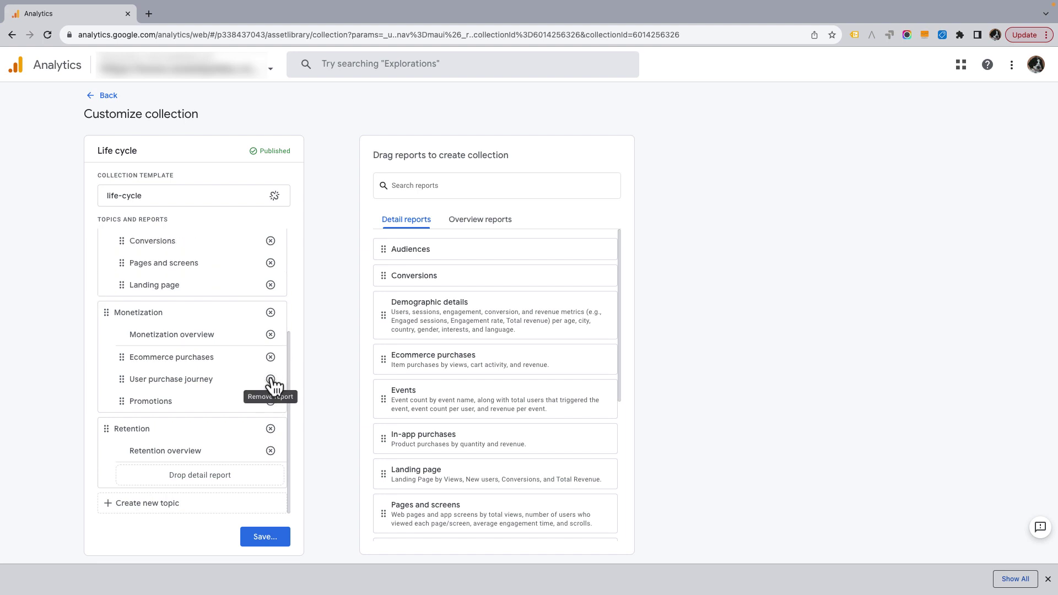
Step: Save the changes to the current Life cycle collection and return to the Library
click(265, 536)
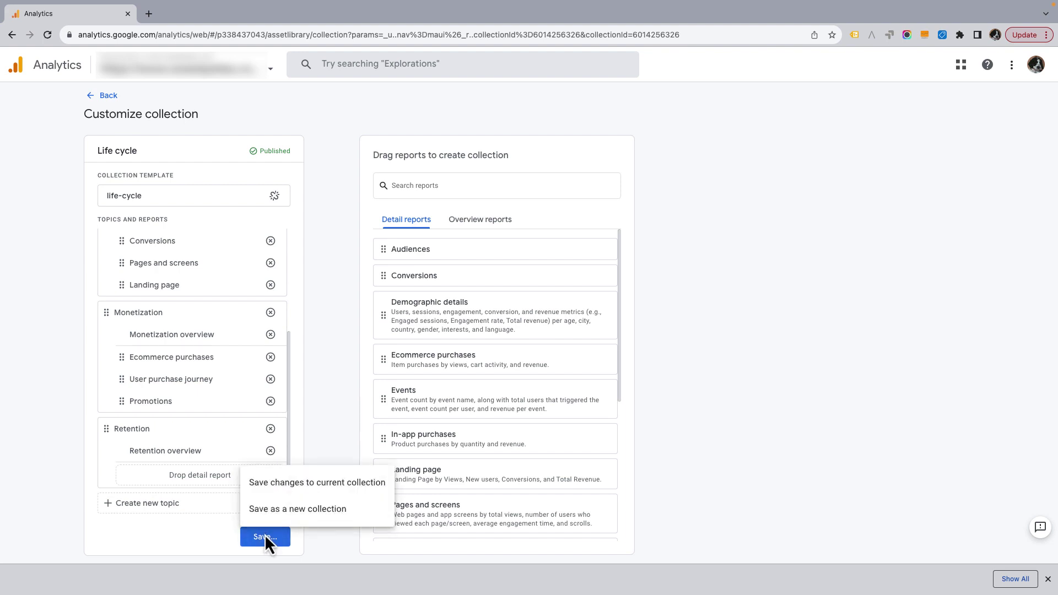
click(323, 487)
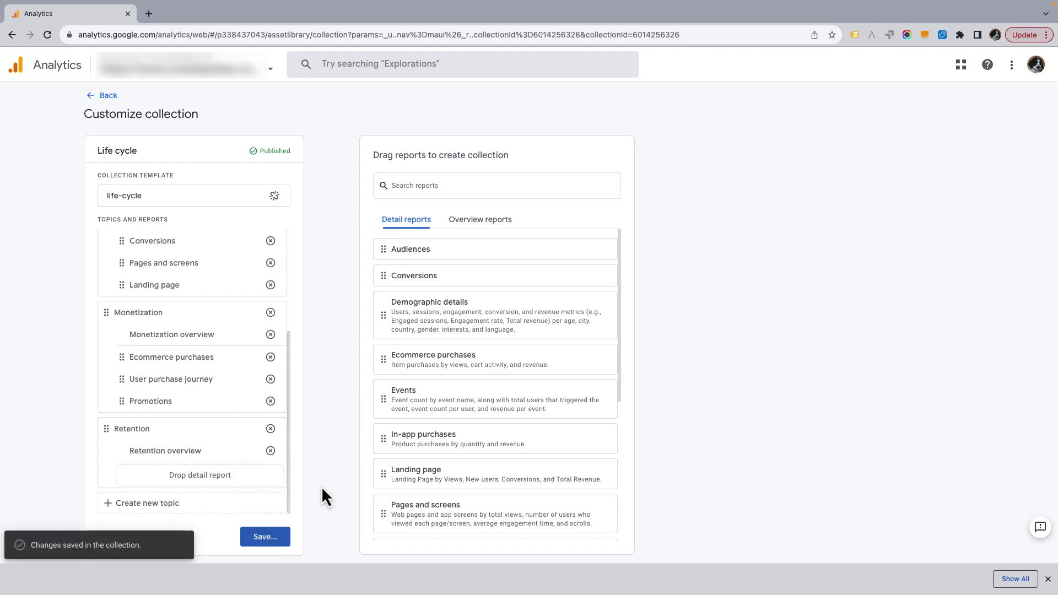
click(102, 96)
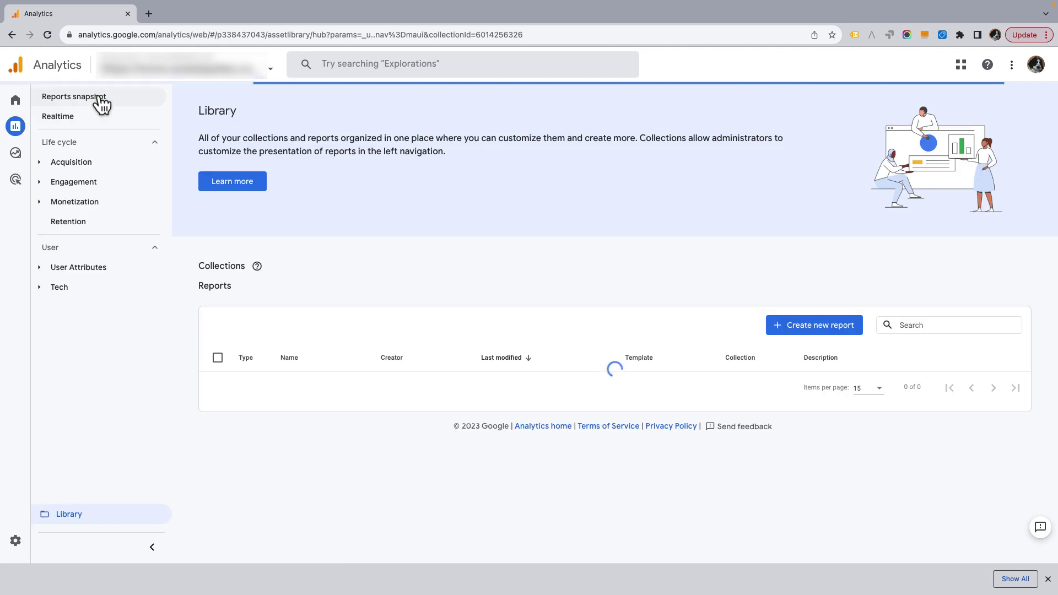
Step: Open the Ecommerce purchases report under Monetization and examine its charts and item table
click(83, 202)
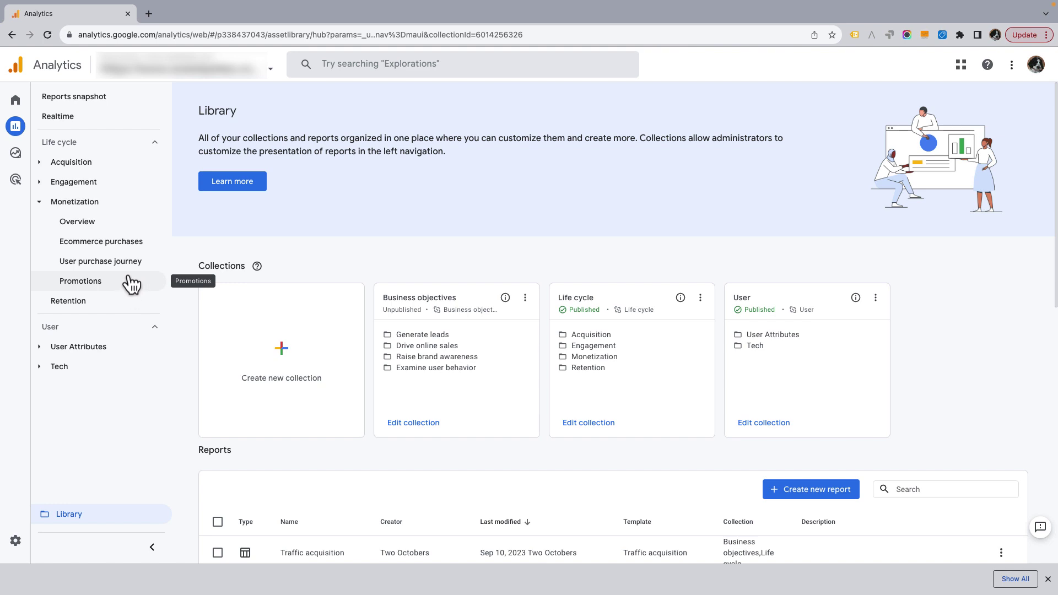
click(113, 247)
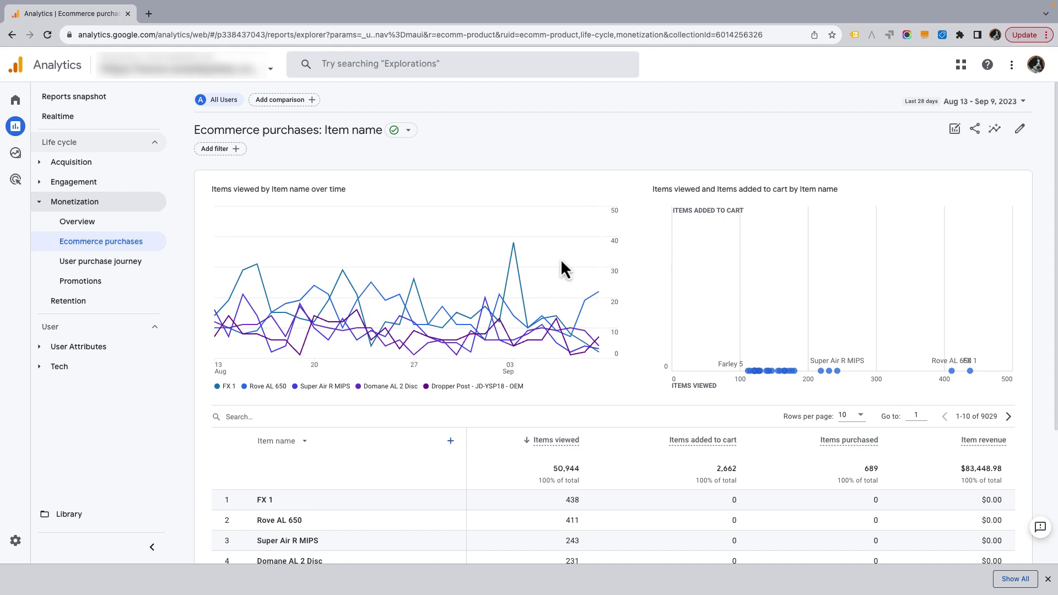
scroll(762, 310, down, 1)
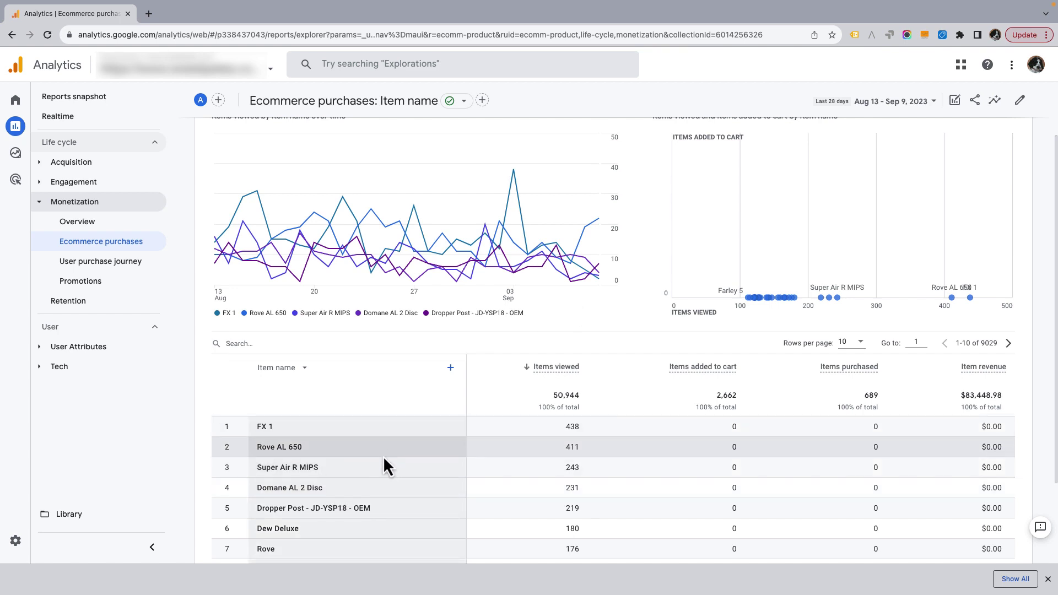
scroll(385, 459, down, 2)
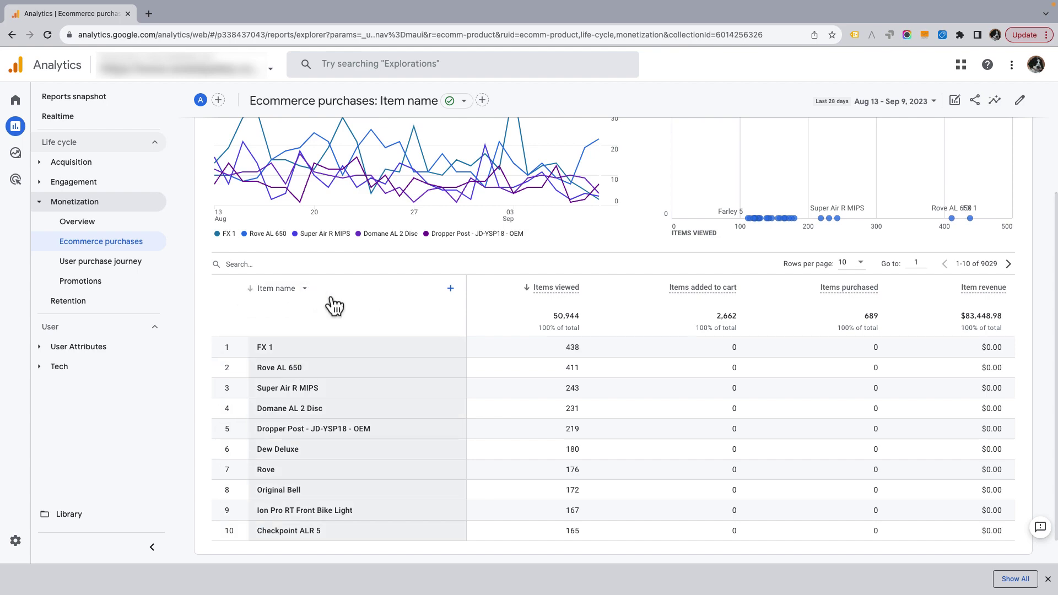
scroll(440, 312, up, 3)
scroll(505, 309, up, 1)
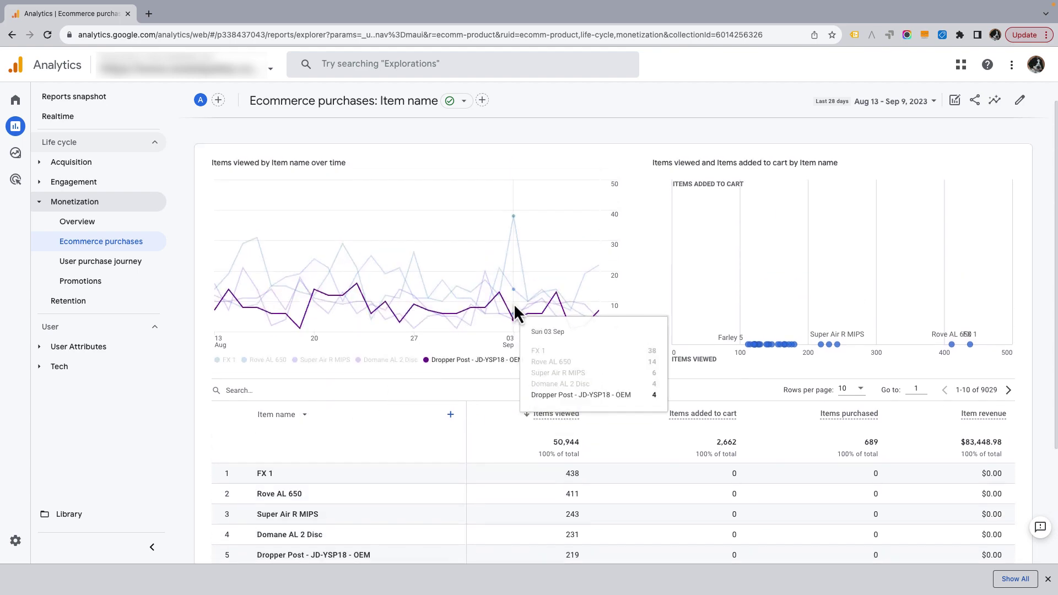
Step: Customize the Ecommerce purchases report by hiding its line chart and scatter chart
click(1020, 101)
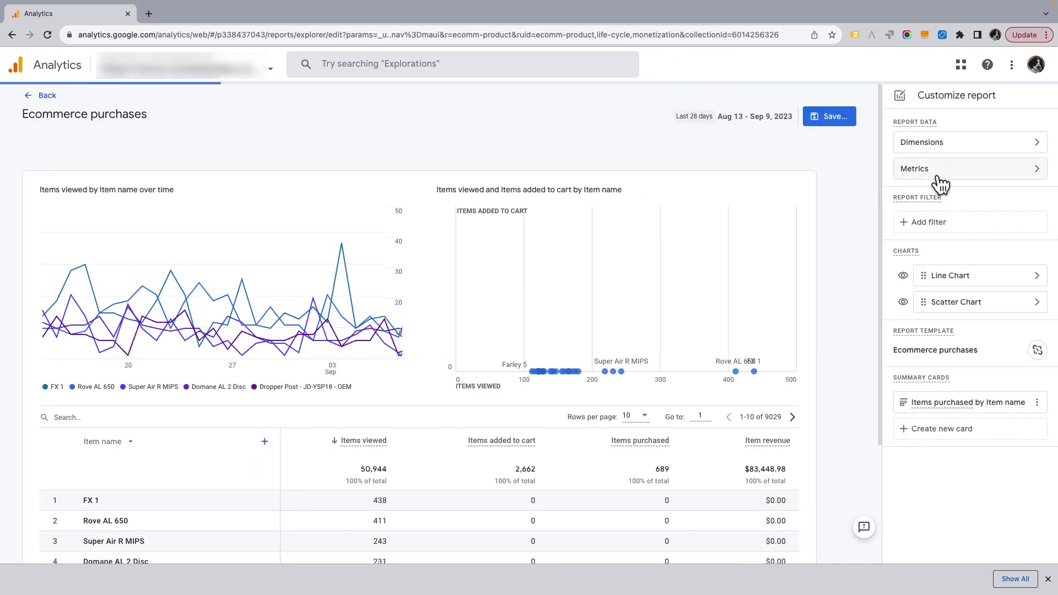
click(904, 277)
click(904, 303)
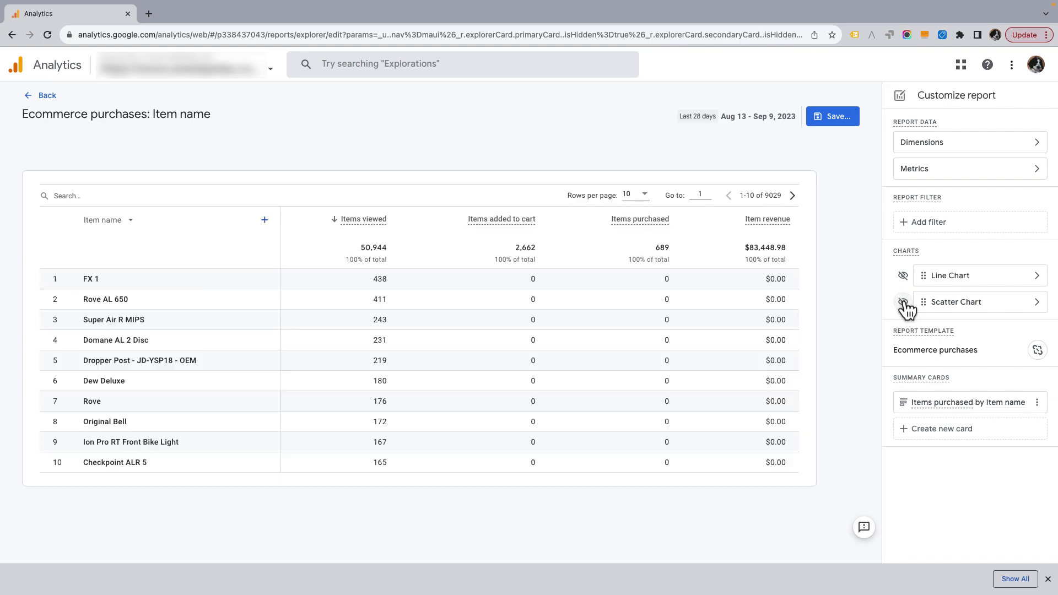
Step: Save the changes to the current Ecommerce purchases report and leave the report editor
click(841, 121)
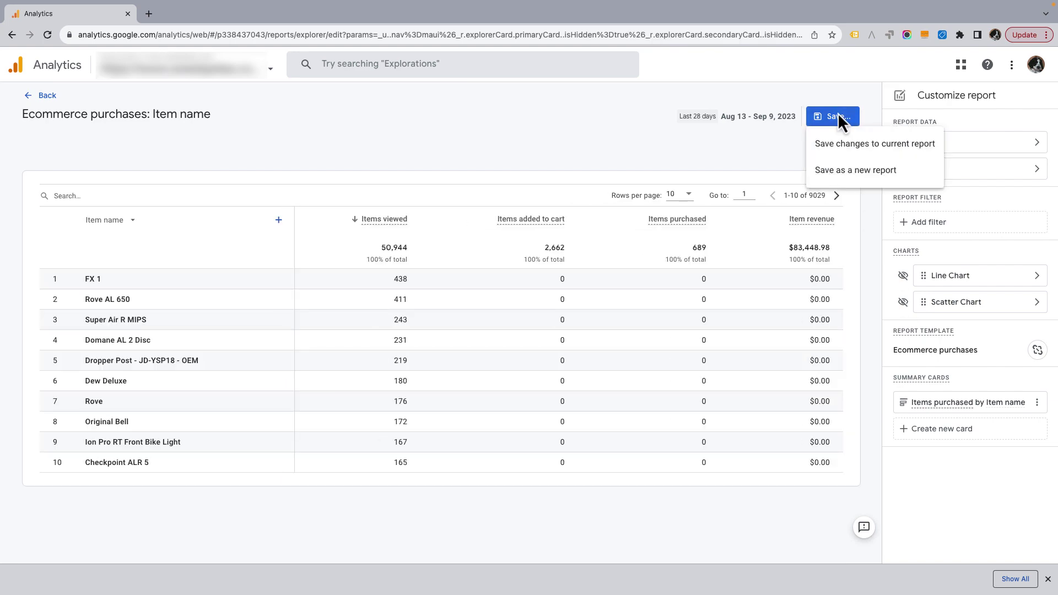
click(855, 144)
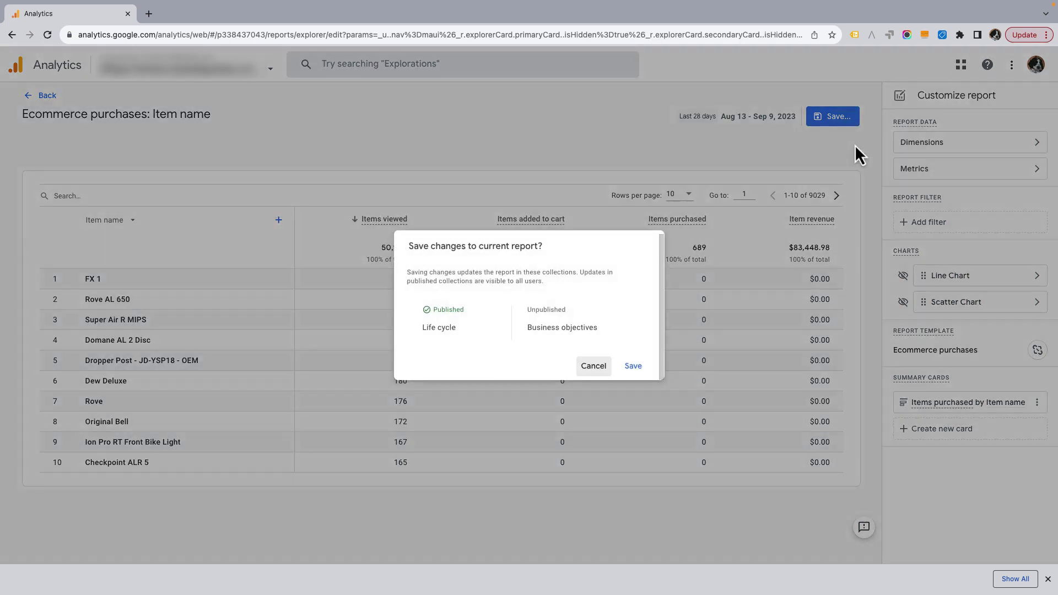
click(634, 367)
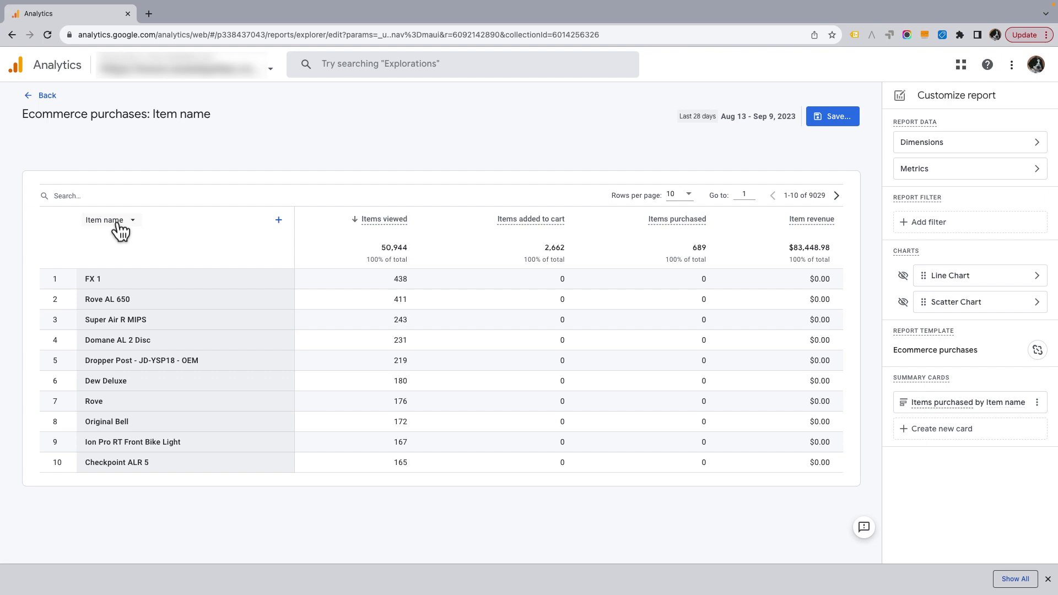
click(43, 98)
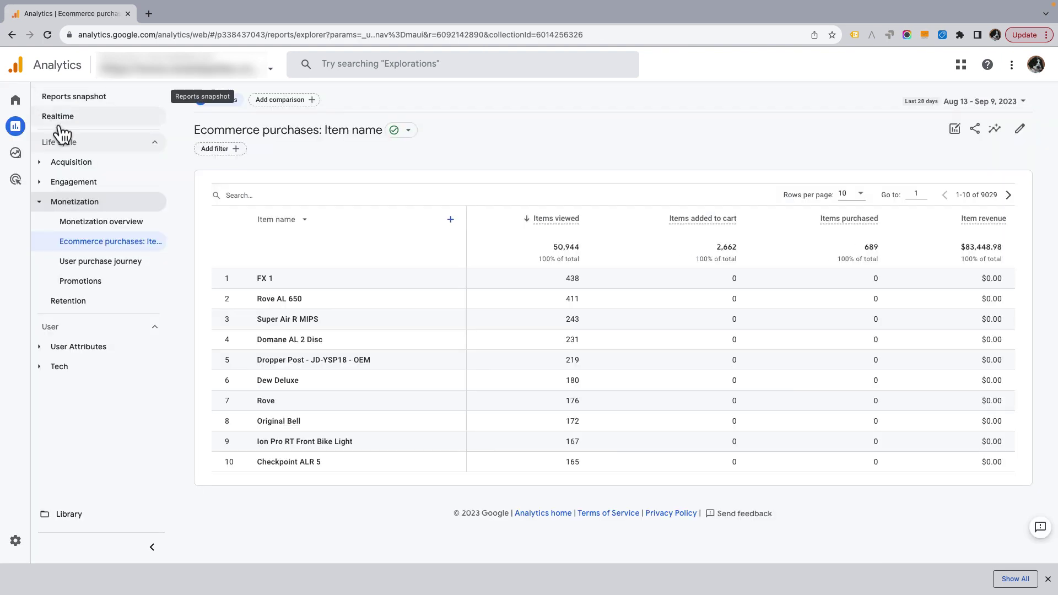
Step: Search the Library's report list for "Ecommer"
click(68, 516)
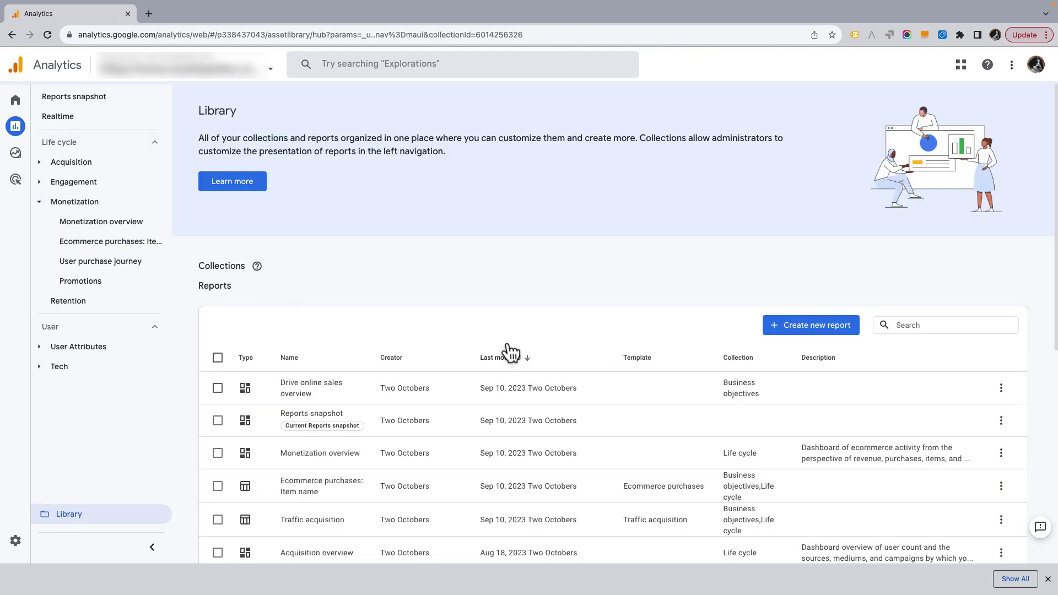
scroll(506, 350, down, 2)
scroll(692, 378, down, 2)
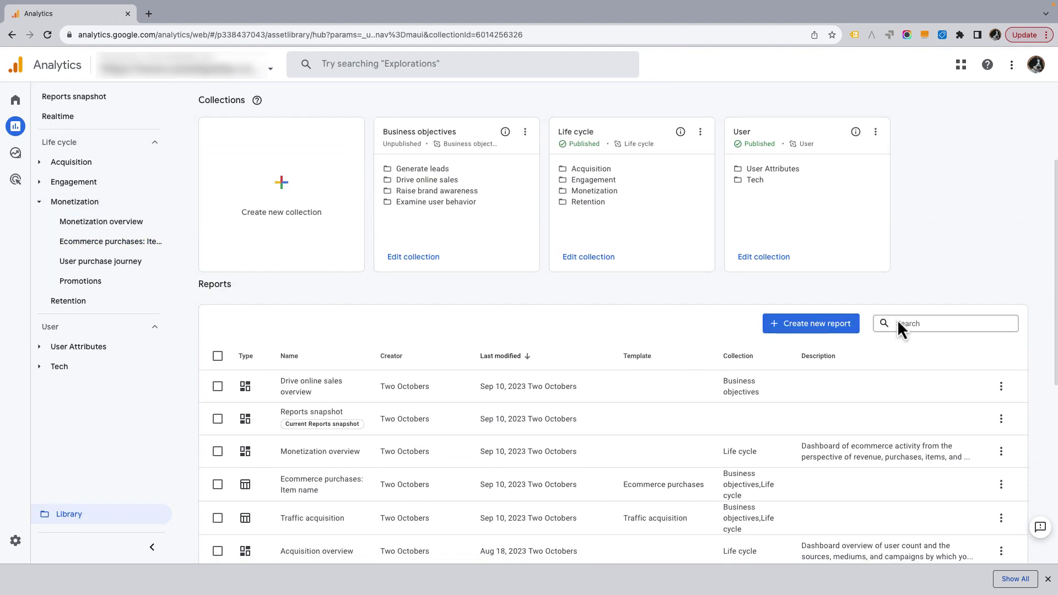
click(919, 323)
text(P)
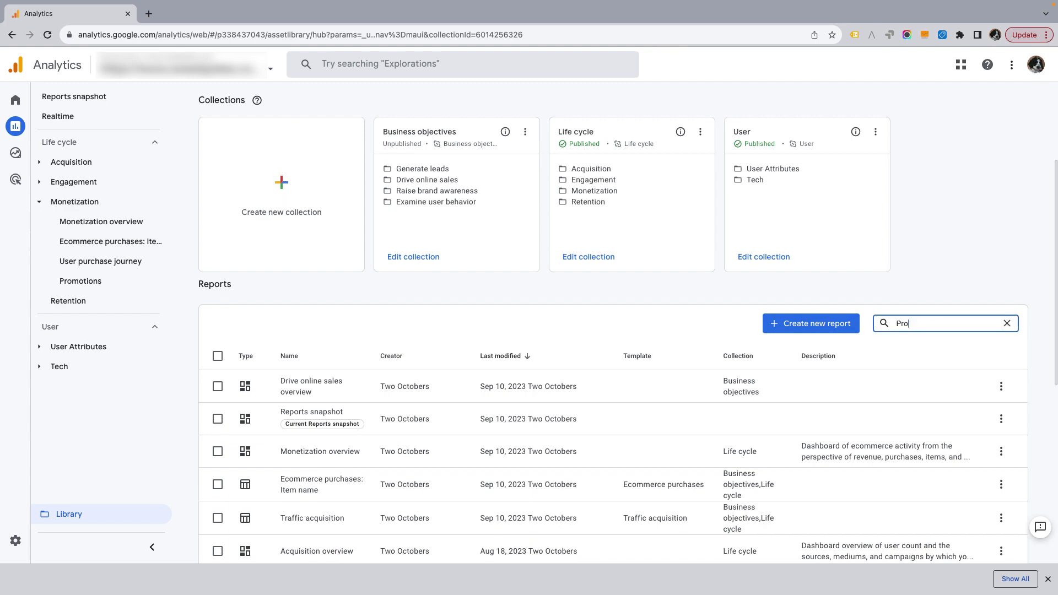
key(BackSpace)
text(Ecommer)
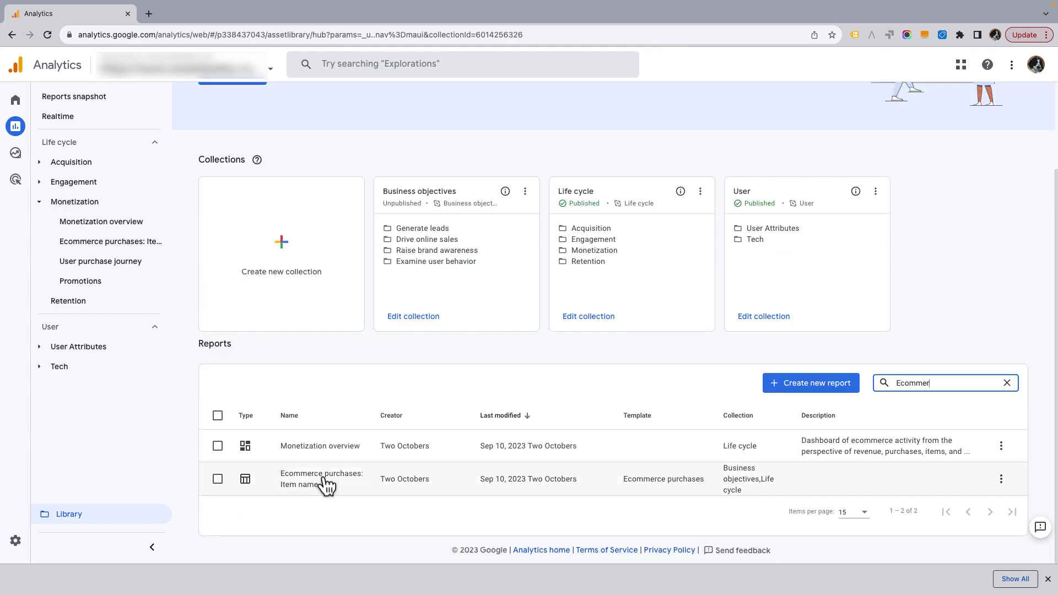
Step: Rename the "Ecommerce purchases: Item name" report as "Item purchases" and save the new name
click(1001, 479)
click(949, 426)
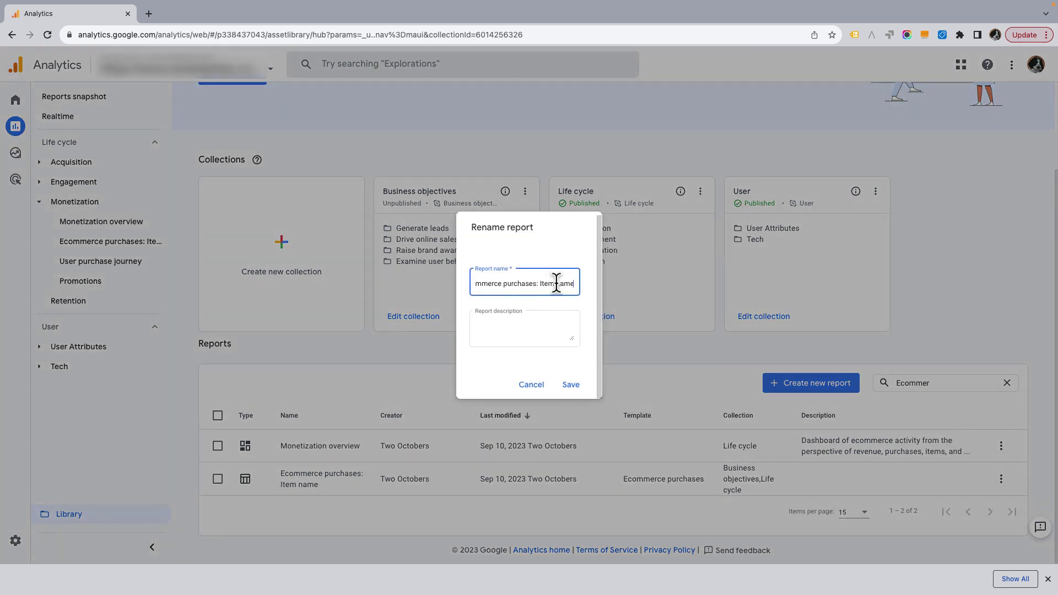
drag(572, 283, 407, 297)
text(It)
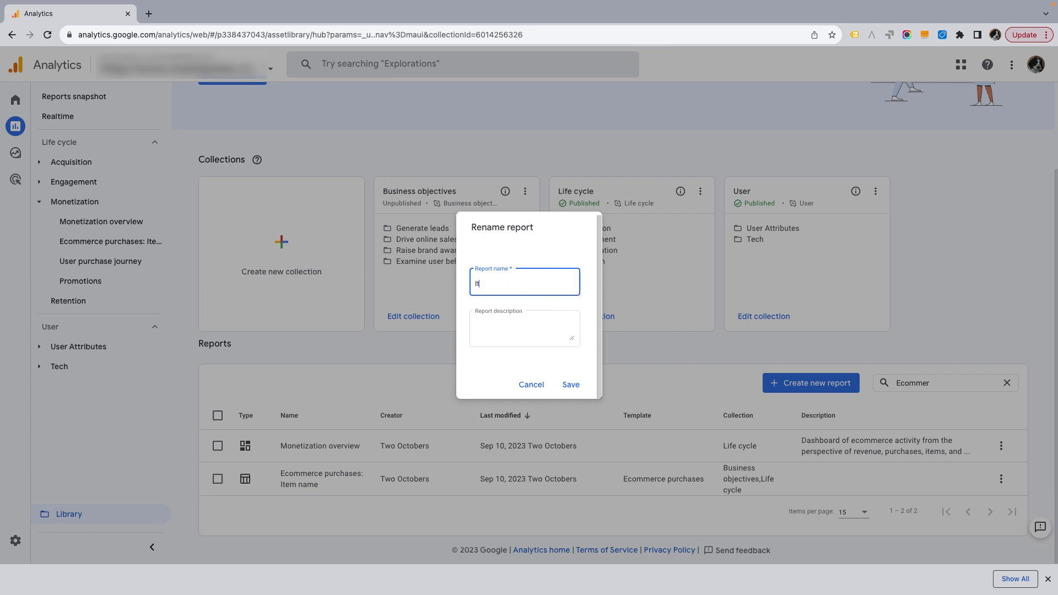
text(em purchases)
click(571, 384)
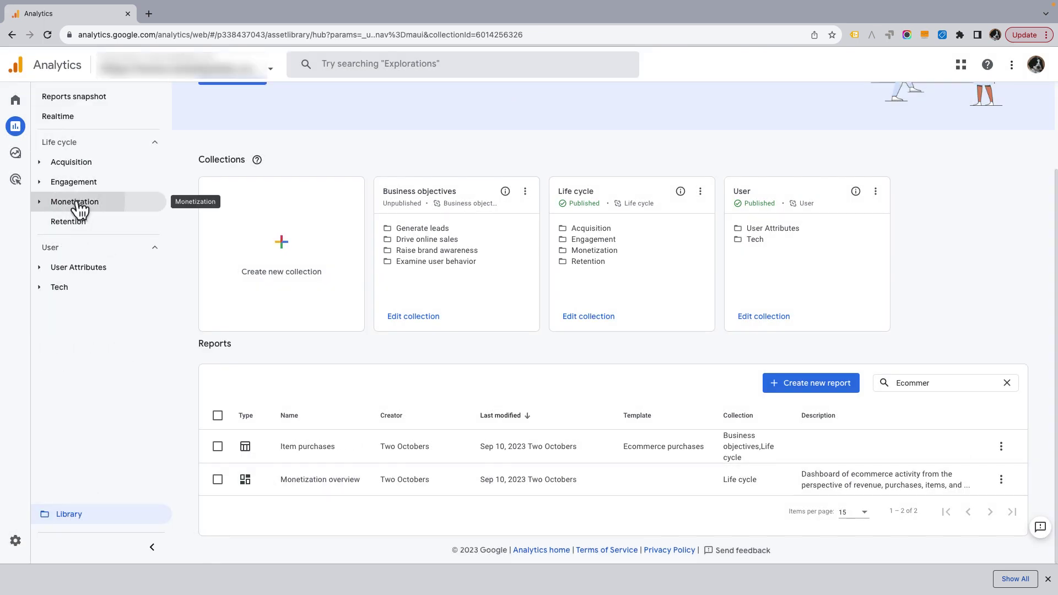
Step: Open the Item purchases report from the Monetization topic
click(77, 204)
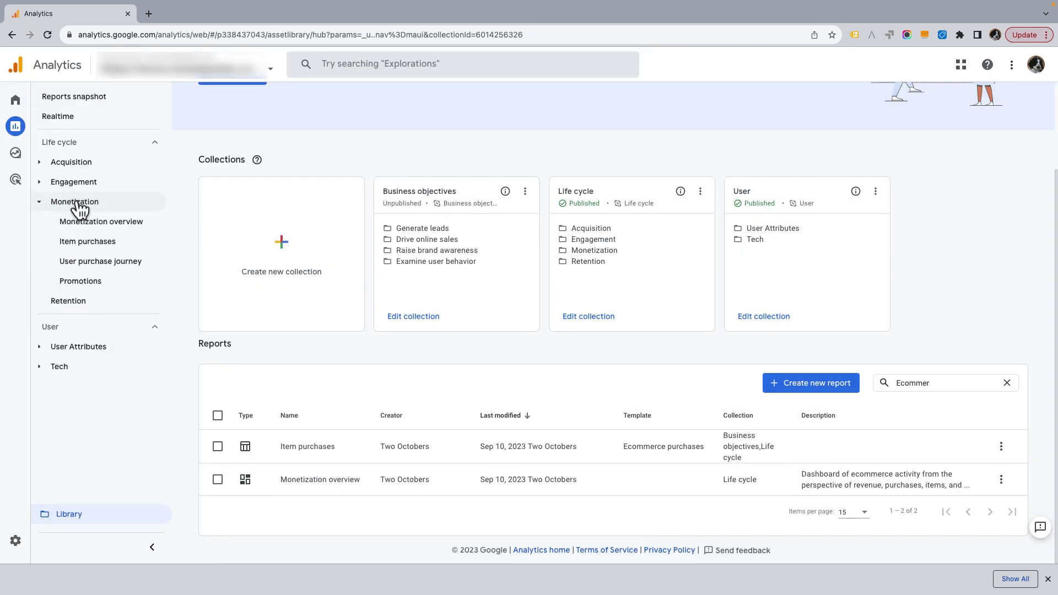
click(94, 249)
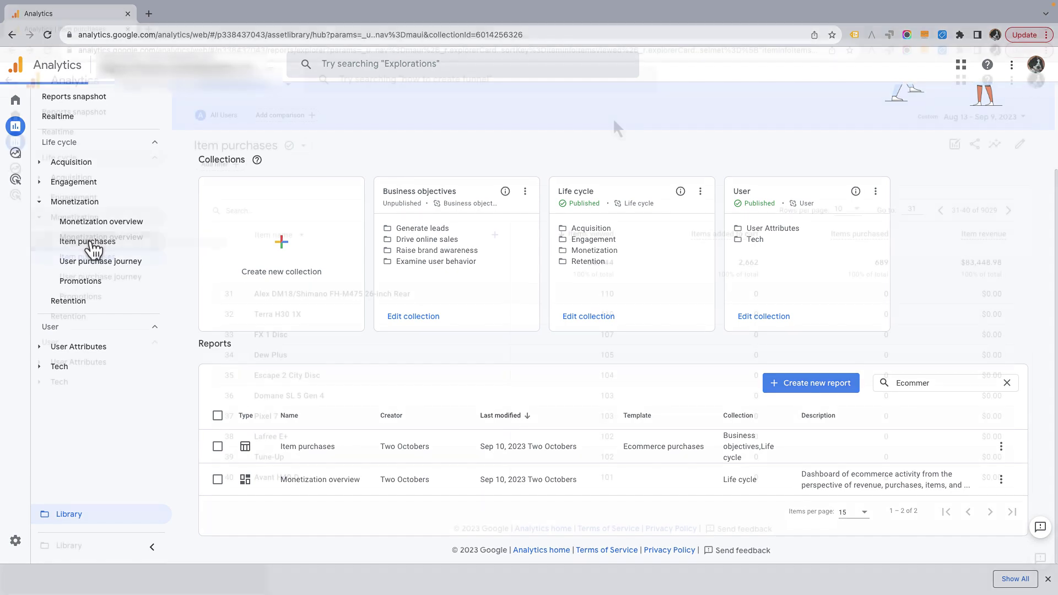
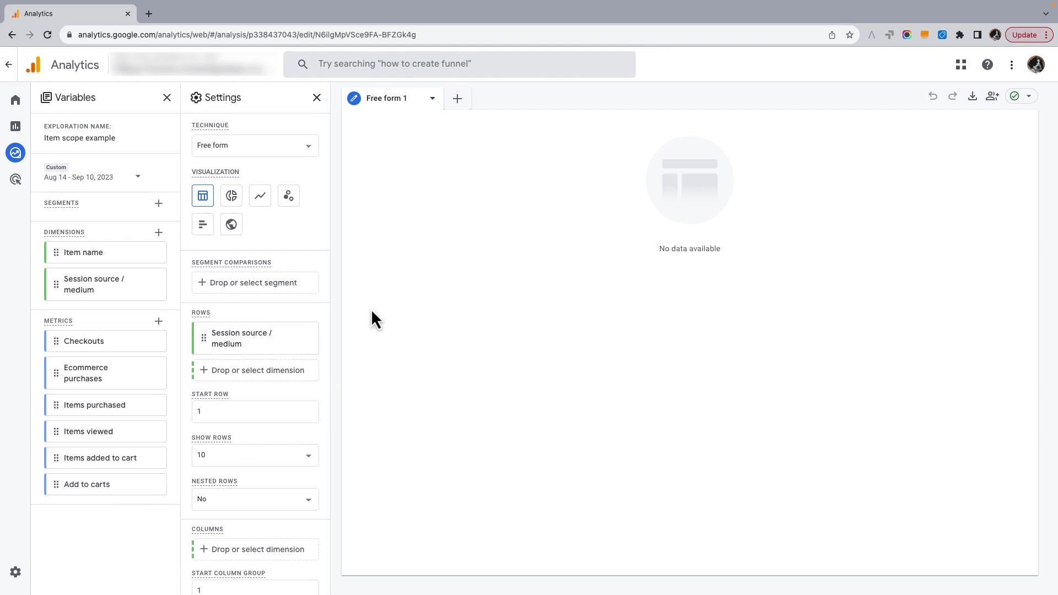
Step: Replace Session source / medium with Item name as the row dimension of the free-form exploration, and check which metrics are compatible
click(306, 339)
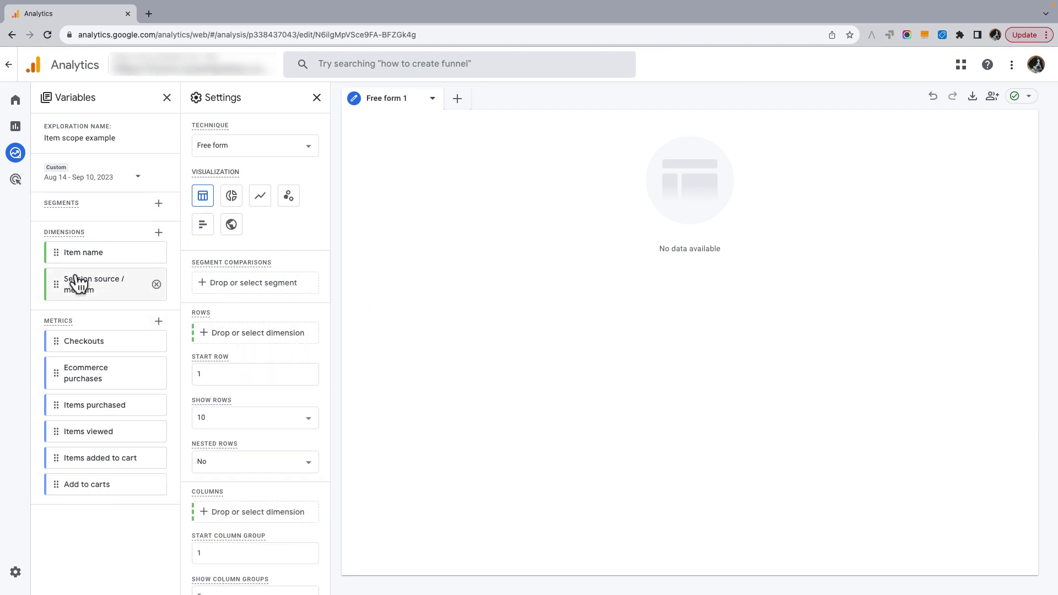
drag(63, 254, 221, 341)
scroll(269, 386, down, 3)
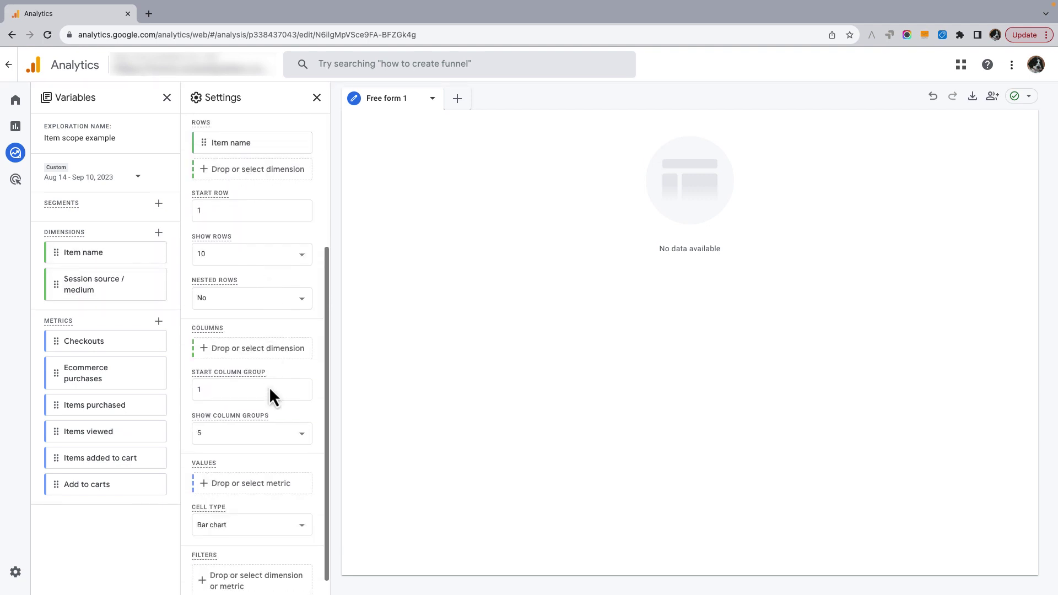
scroll(277, 419, down, 1)
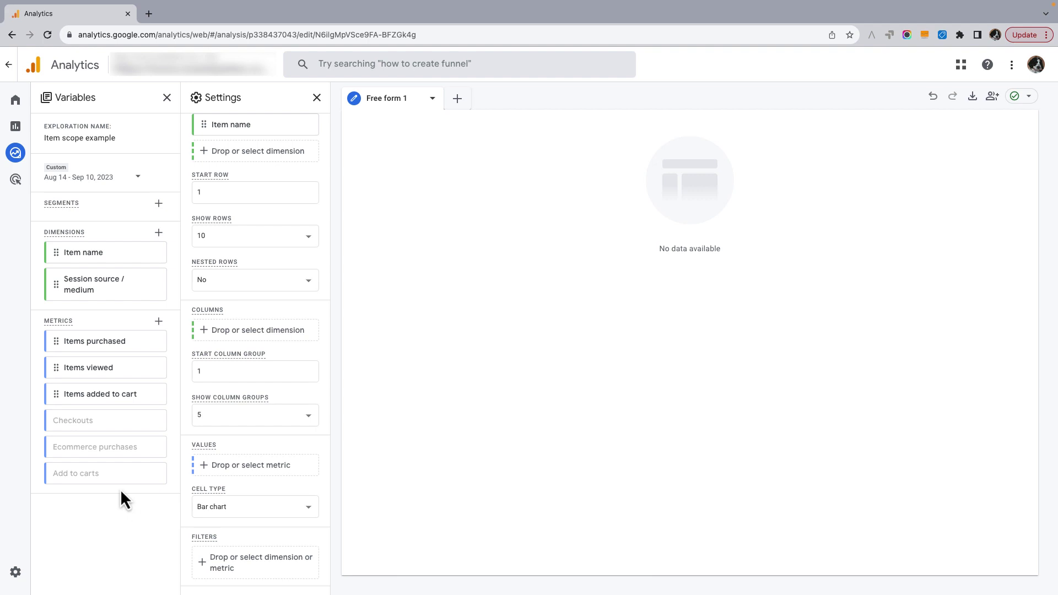
mouse_move(166, 454)
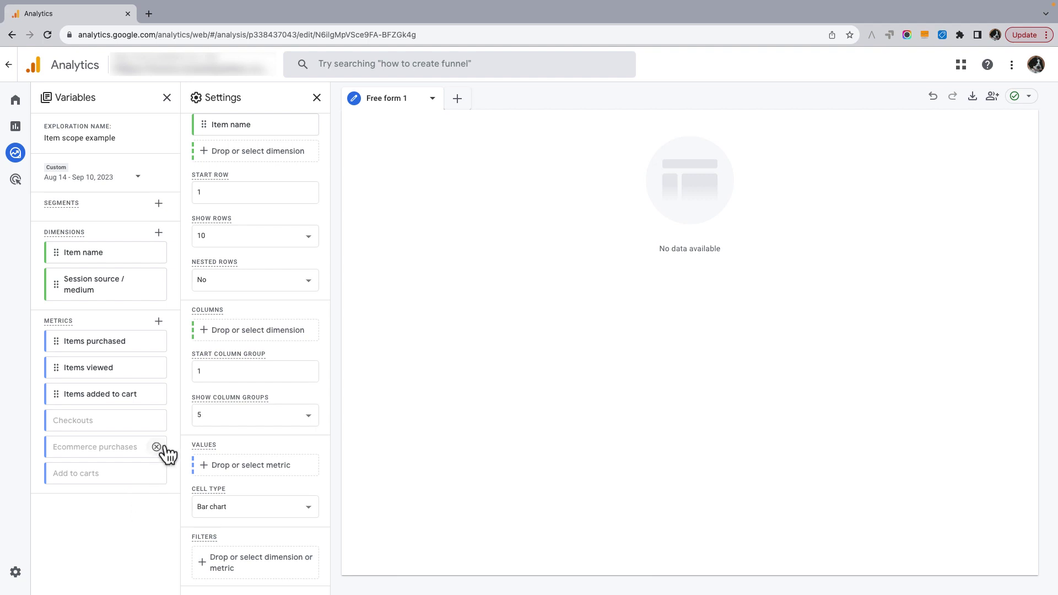
Step: Replace Item name with Session source / medium as the row dimension of the free-form exploration
mouse_move(70, 348)
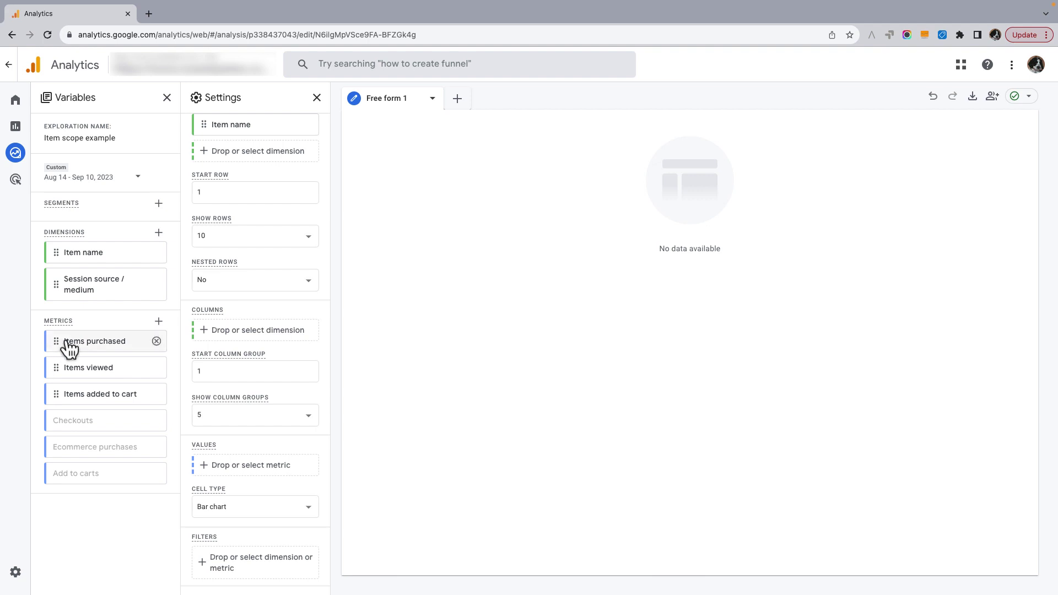
mouse_move(60, 378)
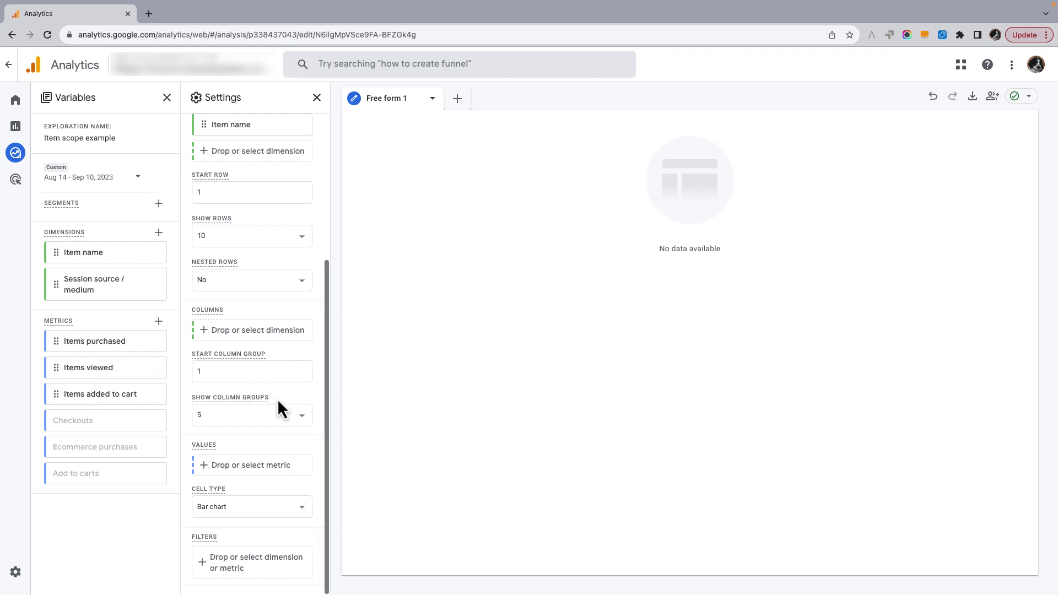
scroll(252, 424, up, 4)
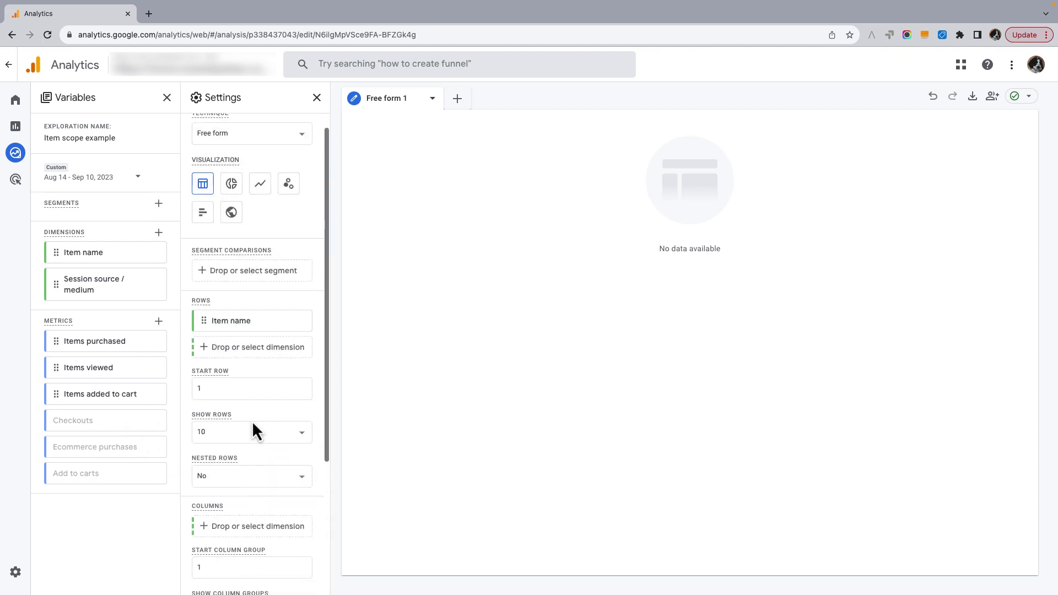
click(302, 325)
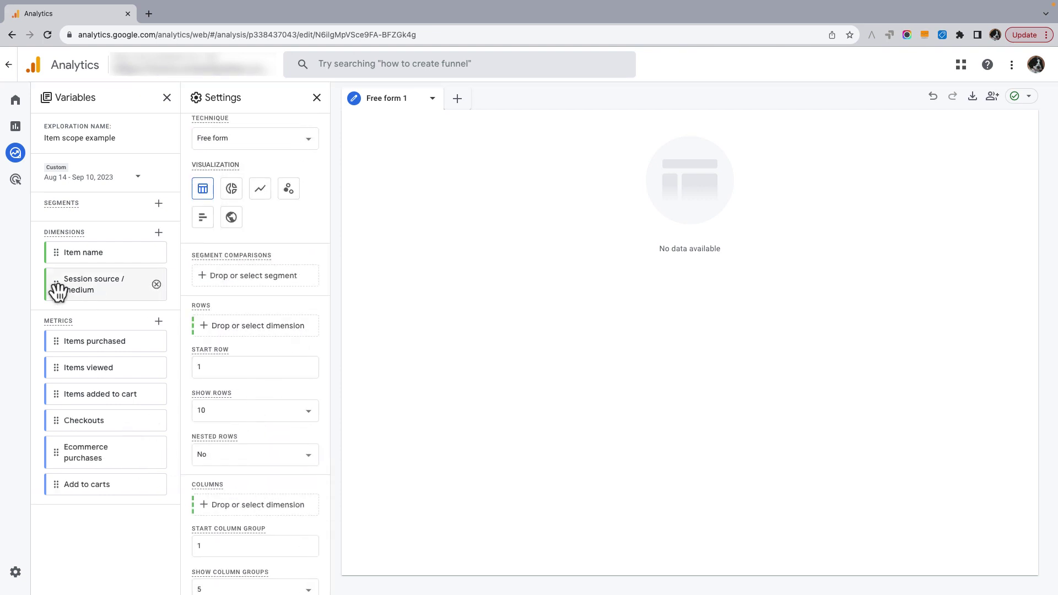
drag(58, 292, 223, 334)
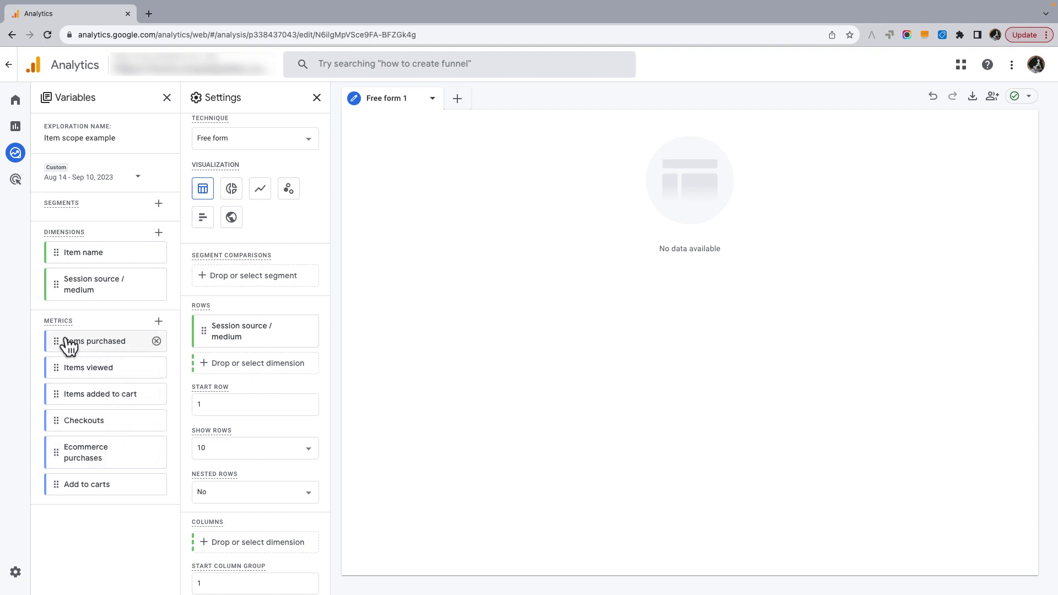
Step: Add Items purchased as the exploration's value metric, and replace it with Ecommerce purchases
scroll(212, 366, down, 5)
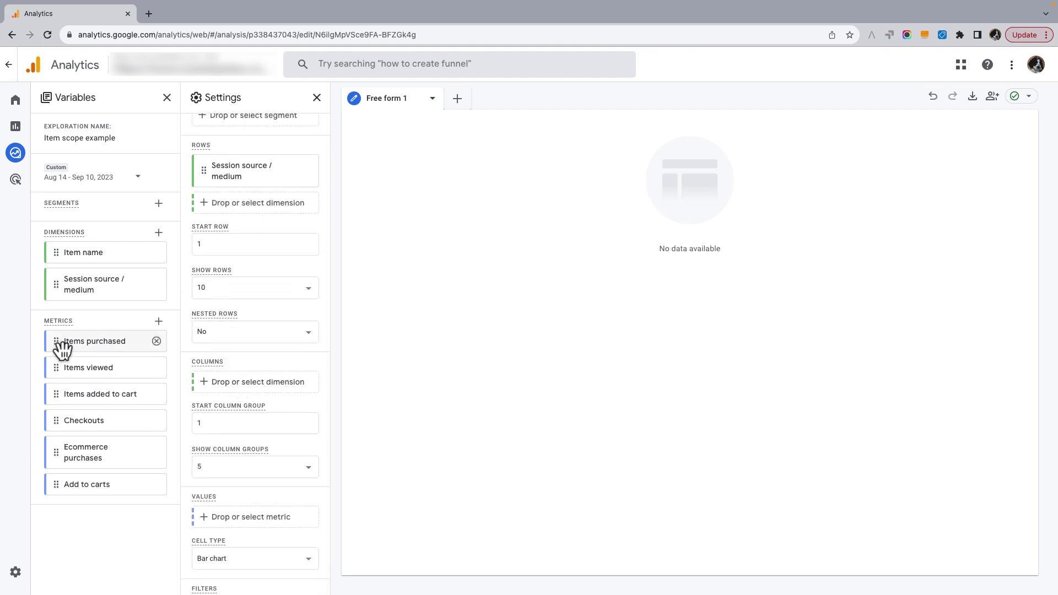
drag(61, 343, 221, 514)
scroll(315, 511, down, 3)
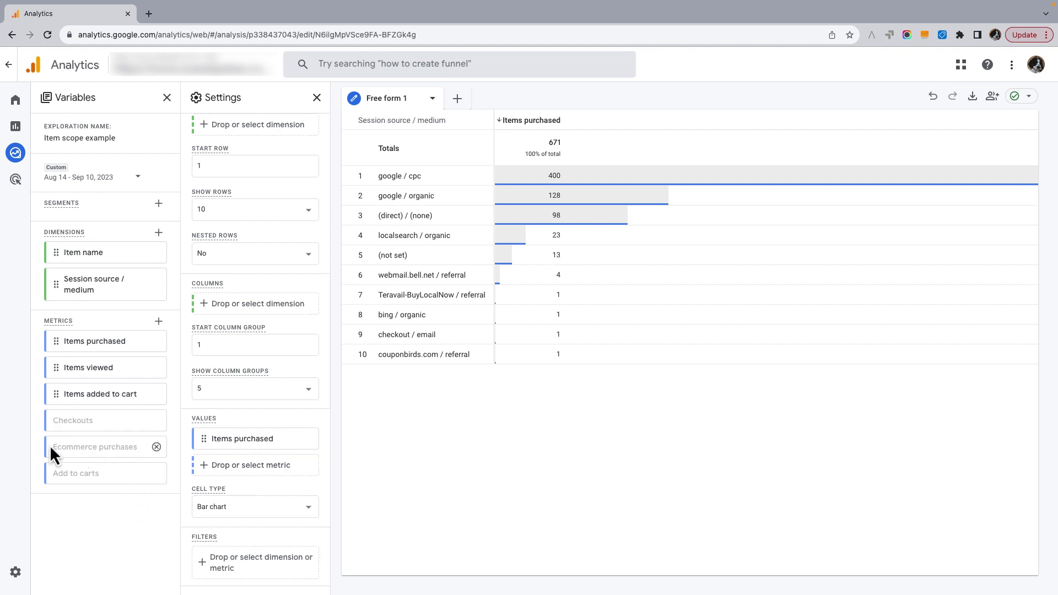
mouse_move(67, 420)
click(304, 439)
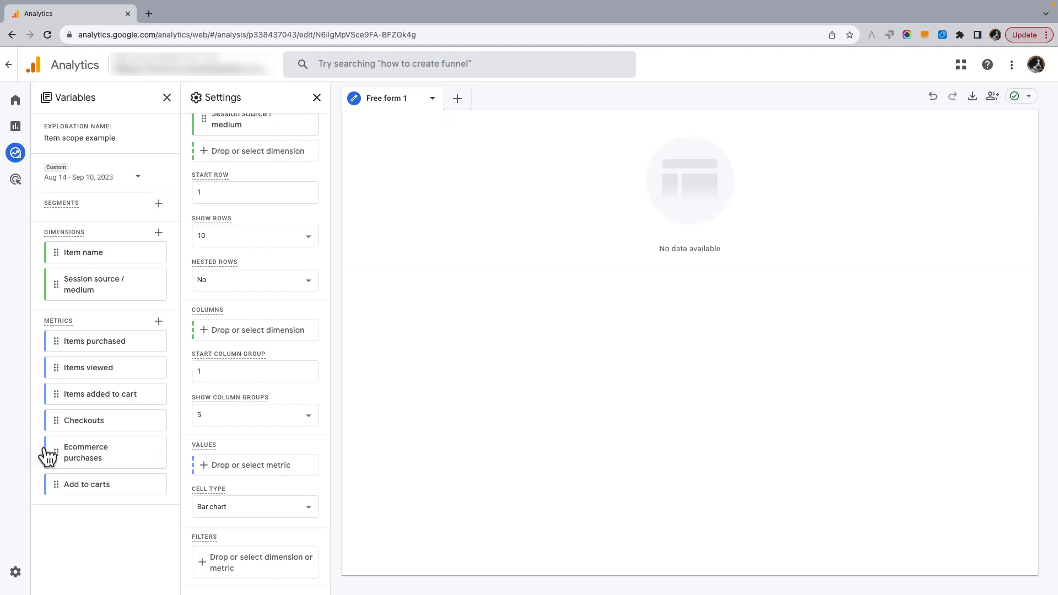
drag(54, 457, 217, 431)
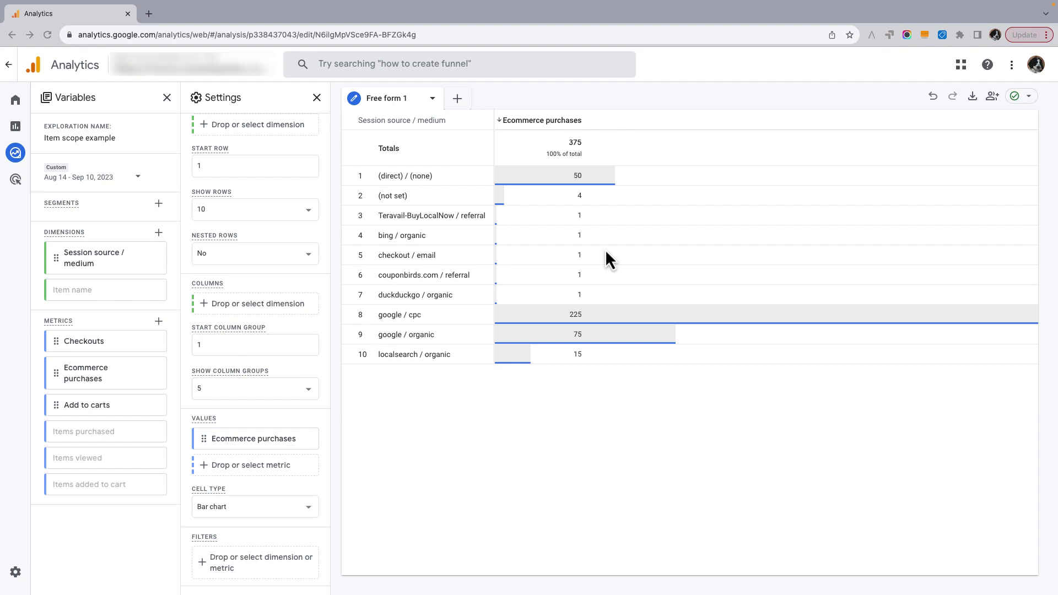
Step: Search the web in a new tab for "dimensions and metrics explorer ga4" and open the GA4 Dimensions & Metrics Explorer
click(147, 16)
click(215, 34)
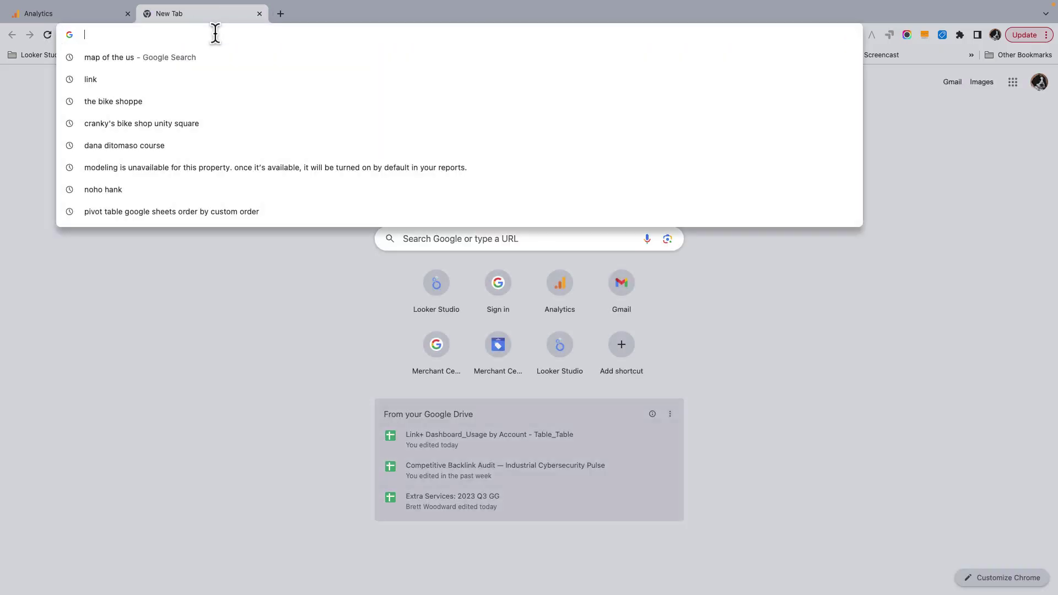
text(dimen)
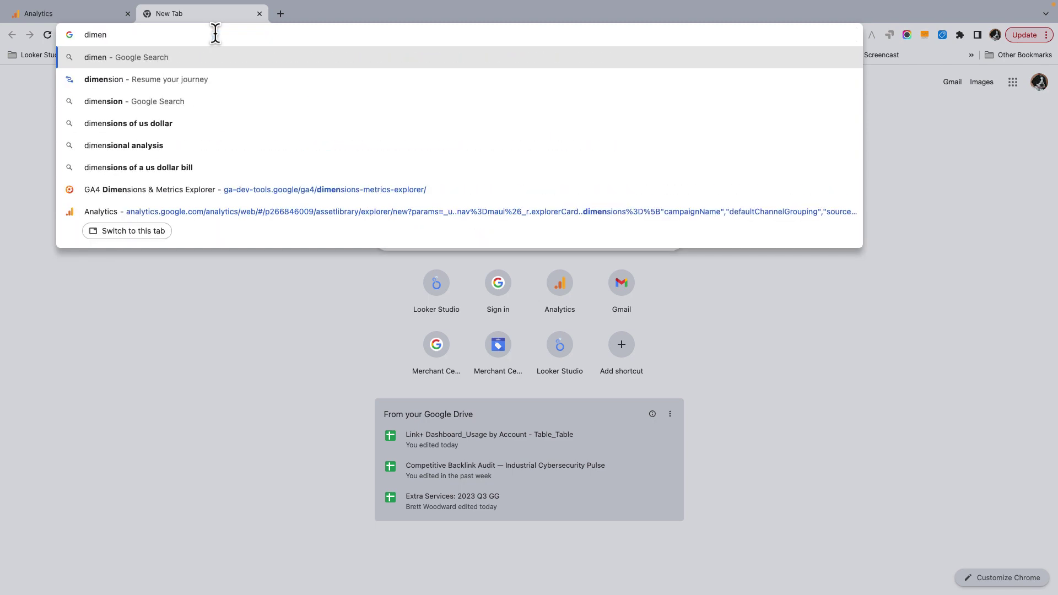
text(sions and metrics explorer ga4)
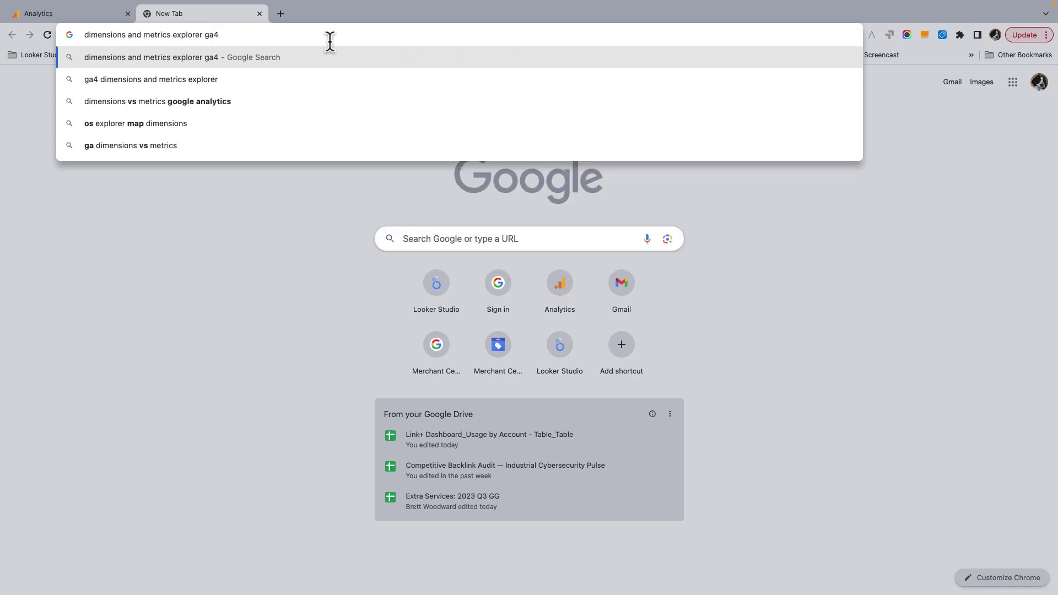
key(Return)
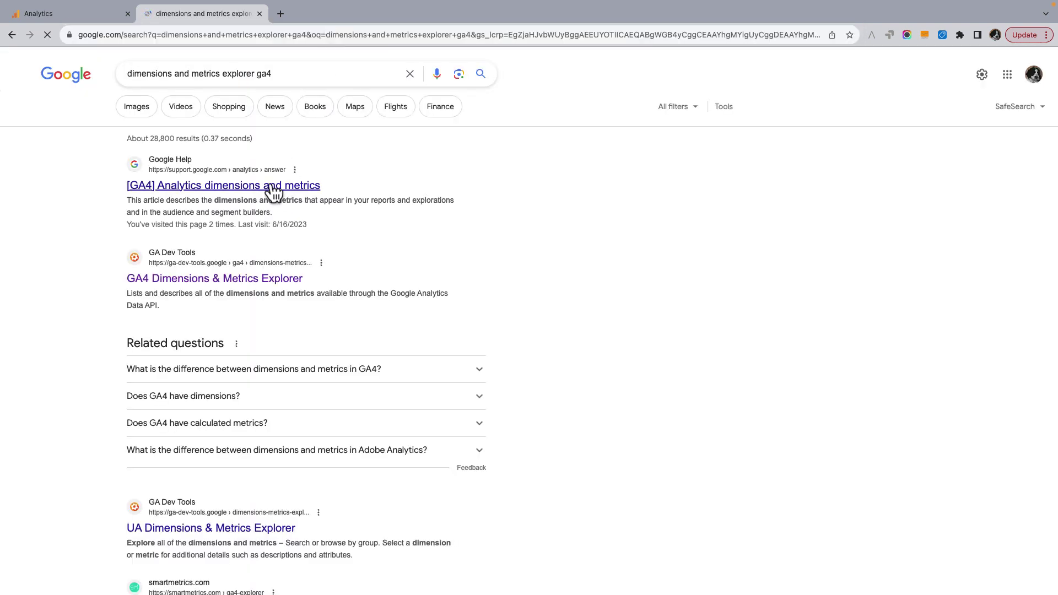
click(213, 281)
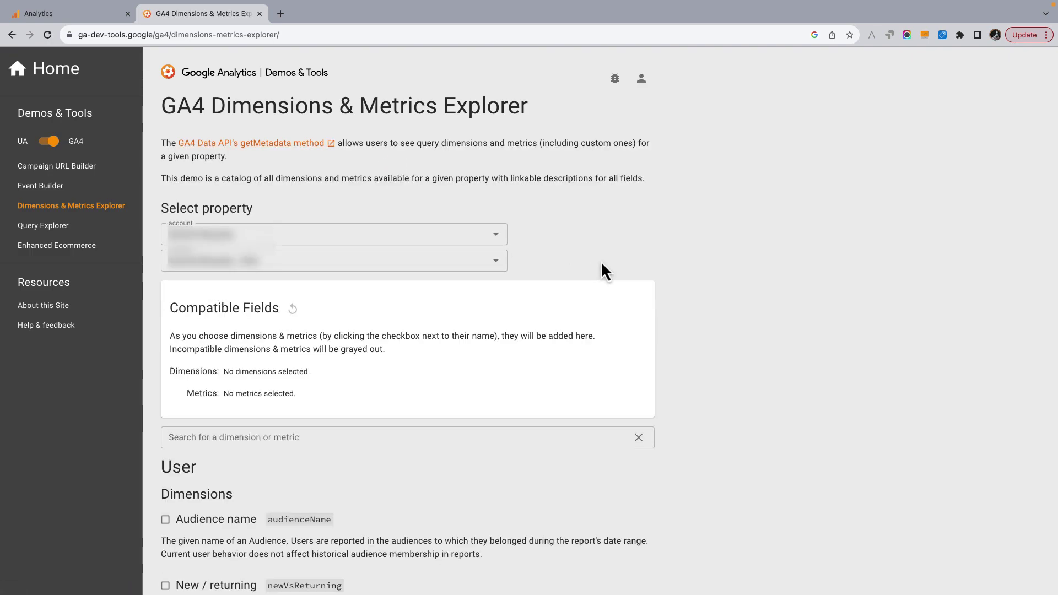
Step: Search the fields for "item nam" and select the Item name dimension for the compatibility check
scroll(739, 273, down, 3)
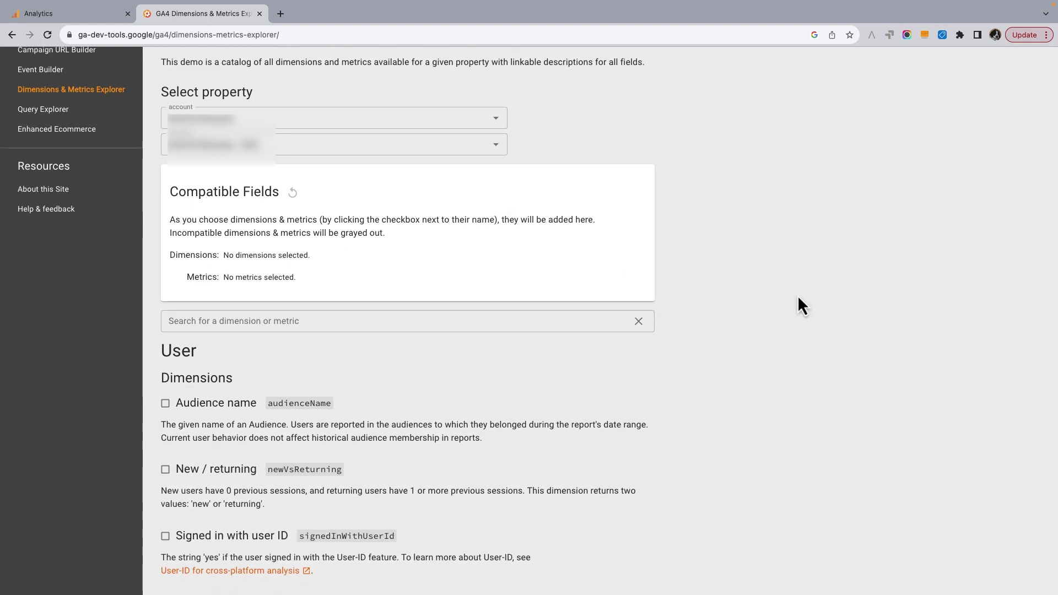
scroll(799, 304, down, 2)
click(313, 259)
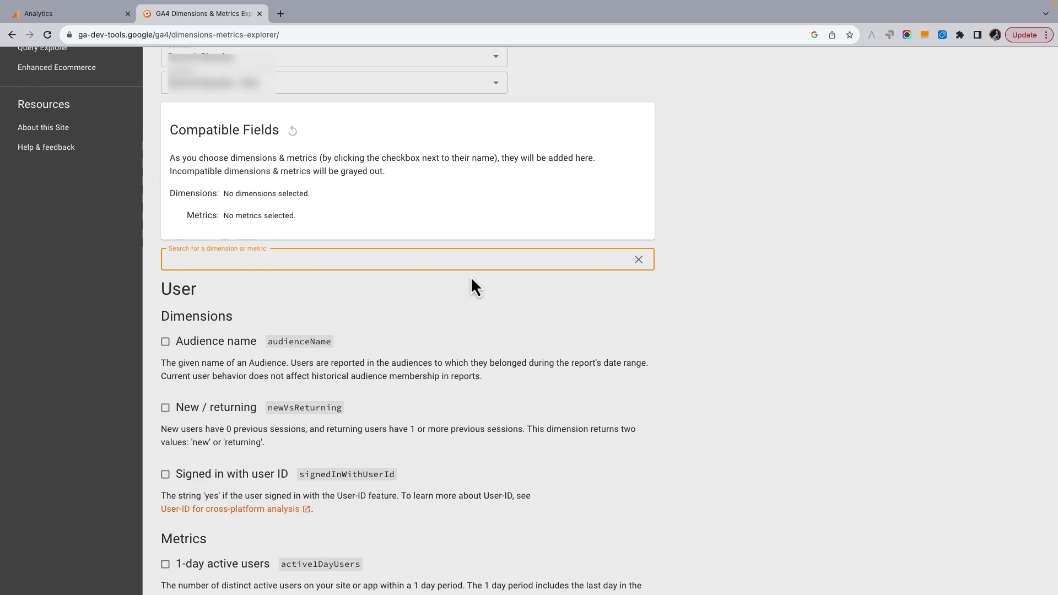
text(item nam)
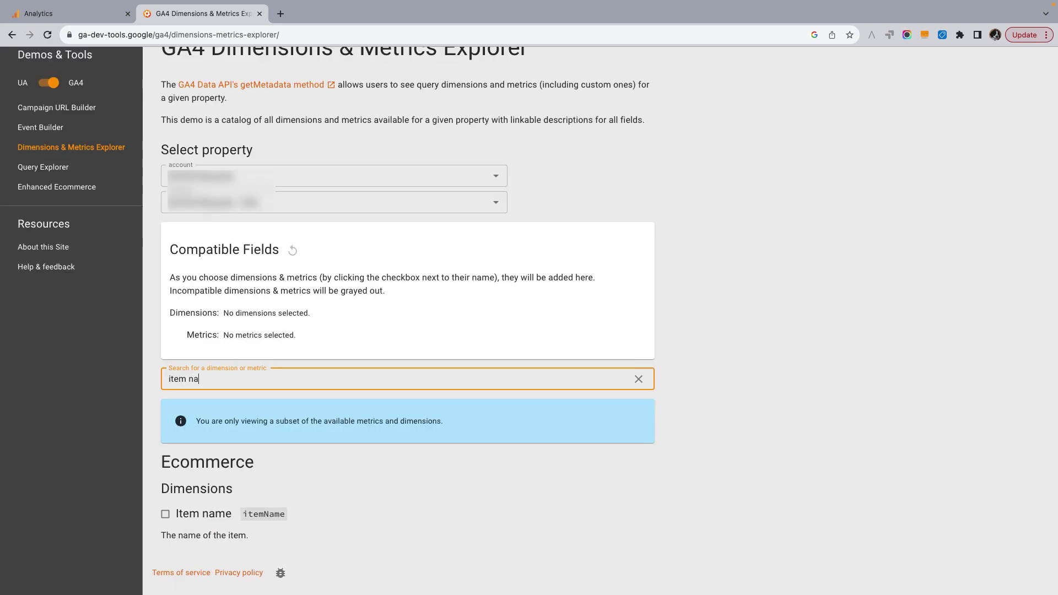
click(164, 514)
scroll(450, 496, down, 1)
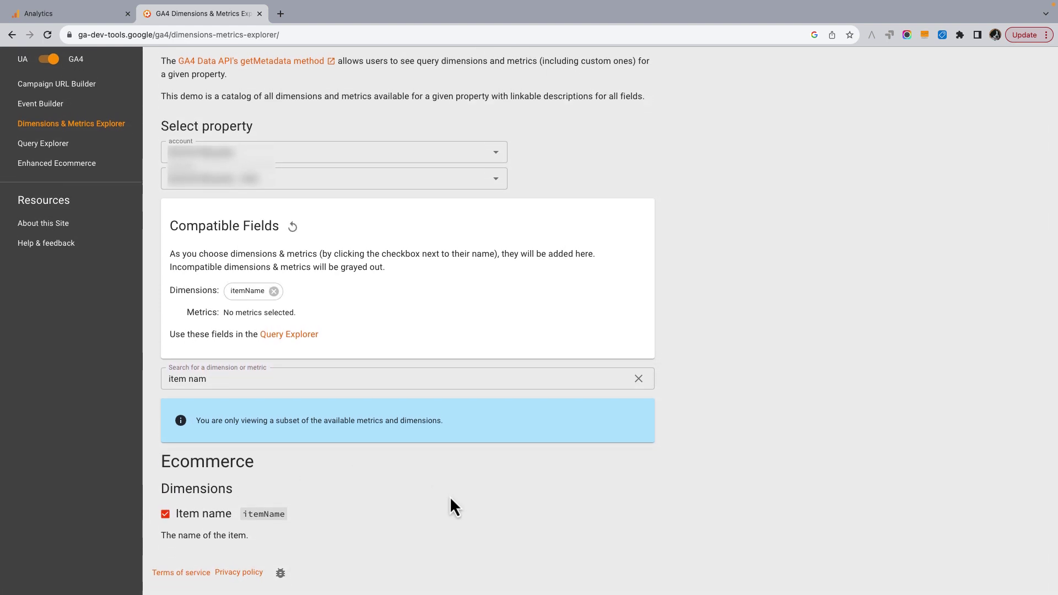
Step: Clear the field search and examine which user dimensions and metrics are compatible with Item name
click(639, 378)
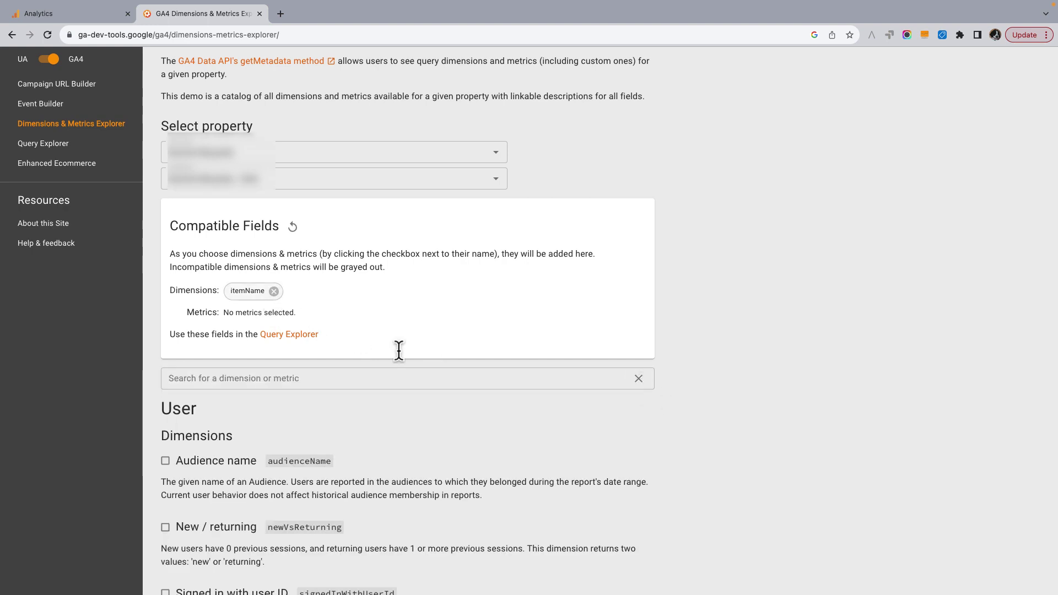
scroll(485, 392, down, 5)
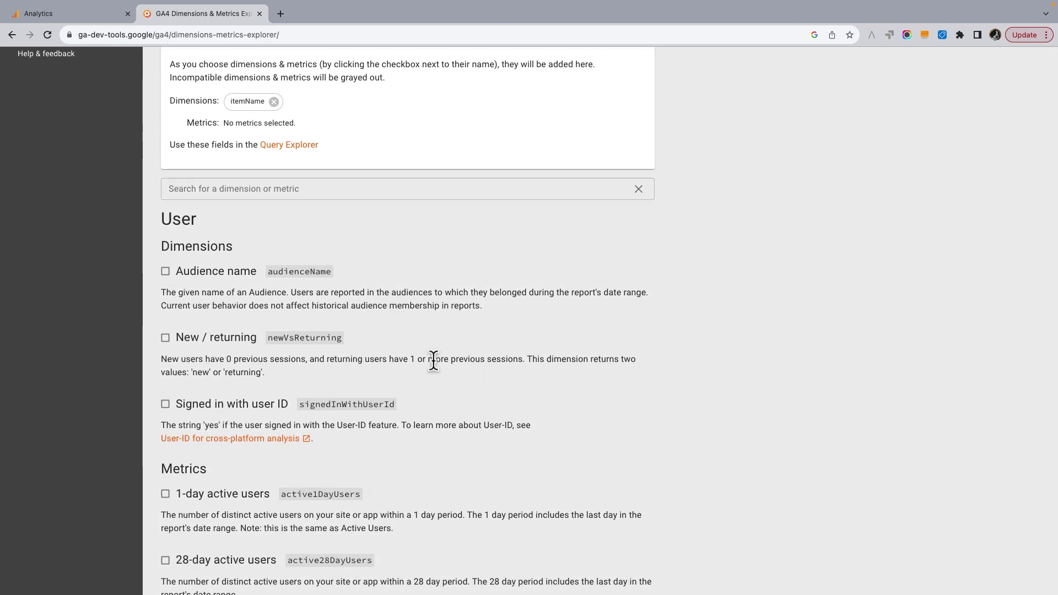
scroll(596, 394, down, 5)
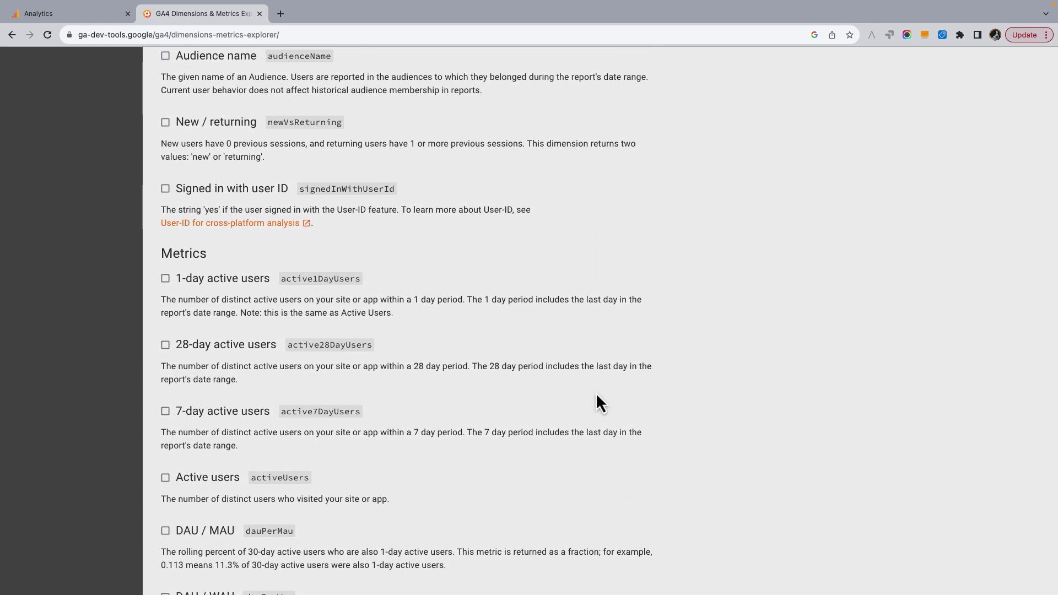
scroll(484, 337, down, 2)
scroll(484, 344, down, 6)
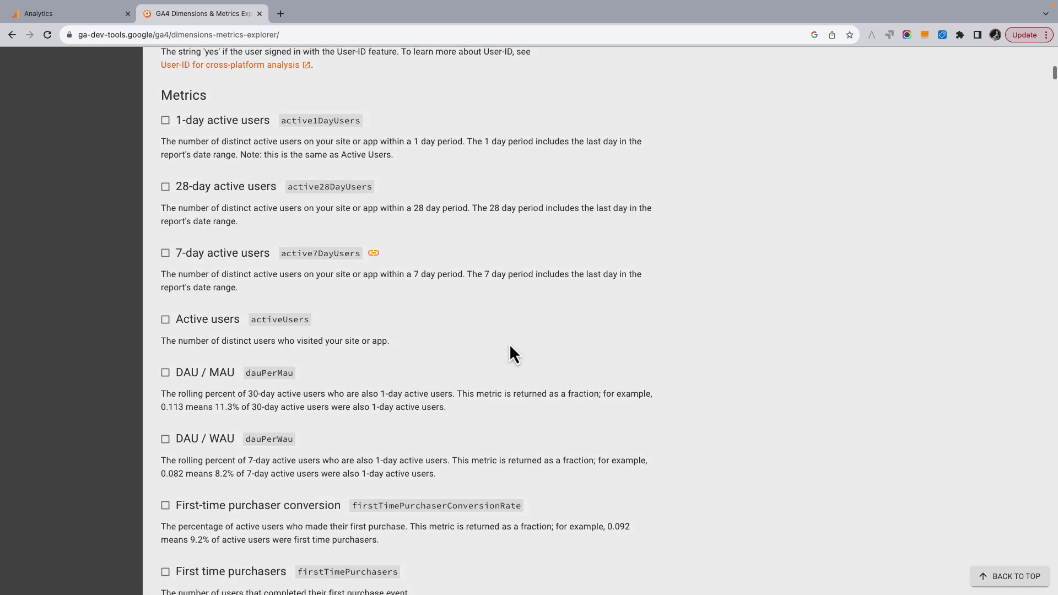
scroll(641, 375, down, 3)
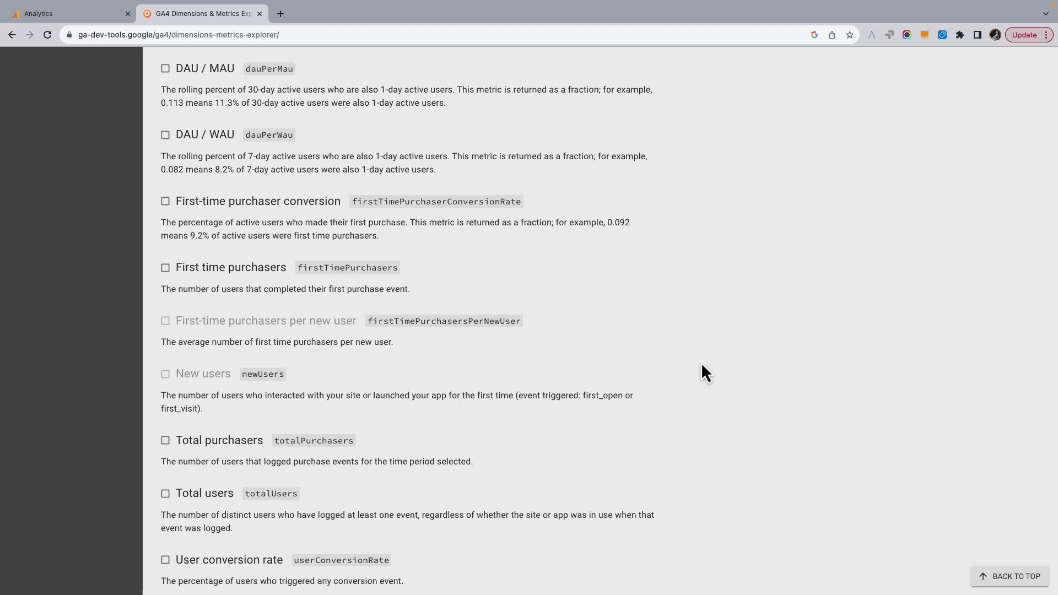
scroll(705, 373, up, 1)
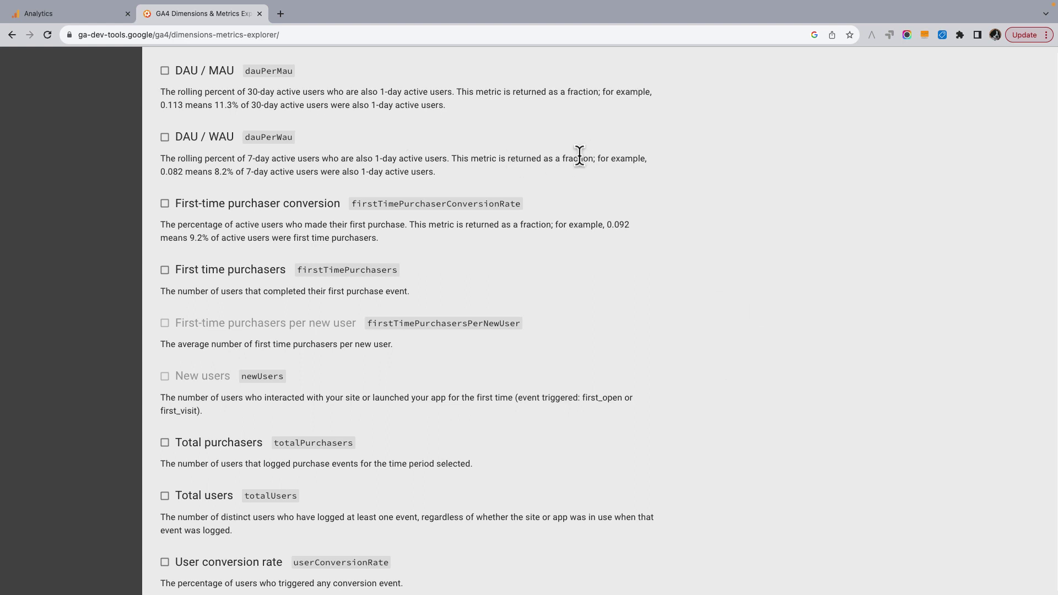
Step: Switch back to the Analytics exploration, remove the Ecommerce purchases value, and replace Session source / medium with Item name in the rows
click(79, 15)
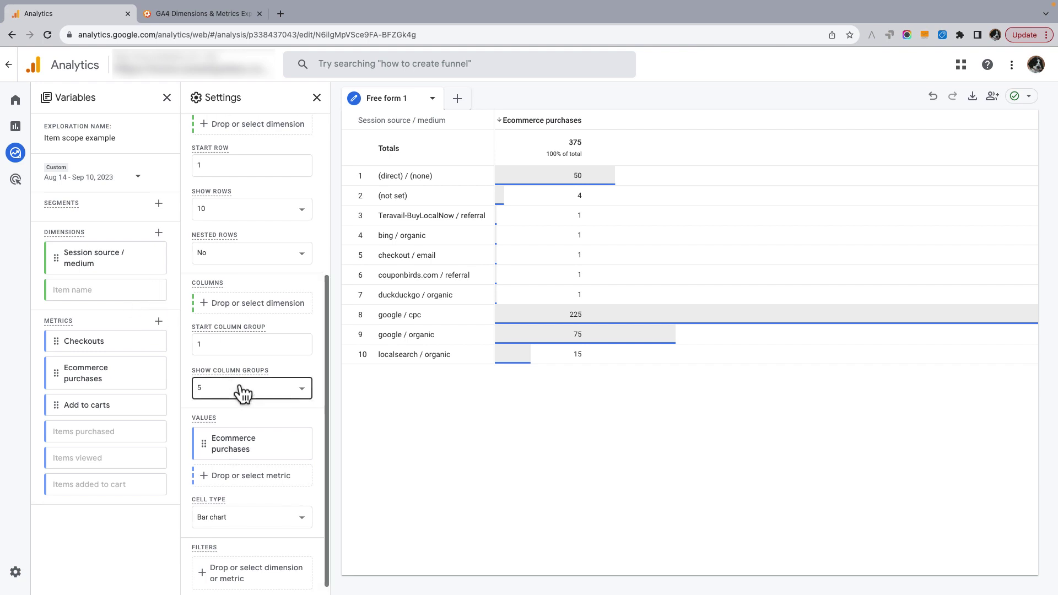
scroll(264, 411, down, 1)
click(302, 433)
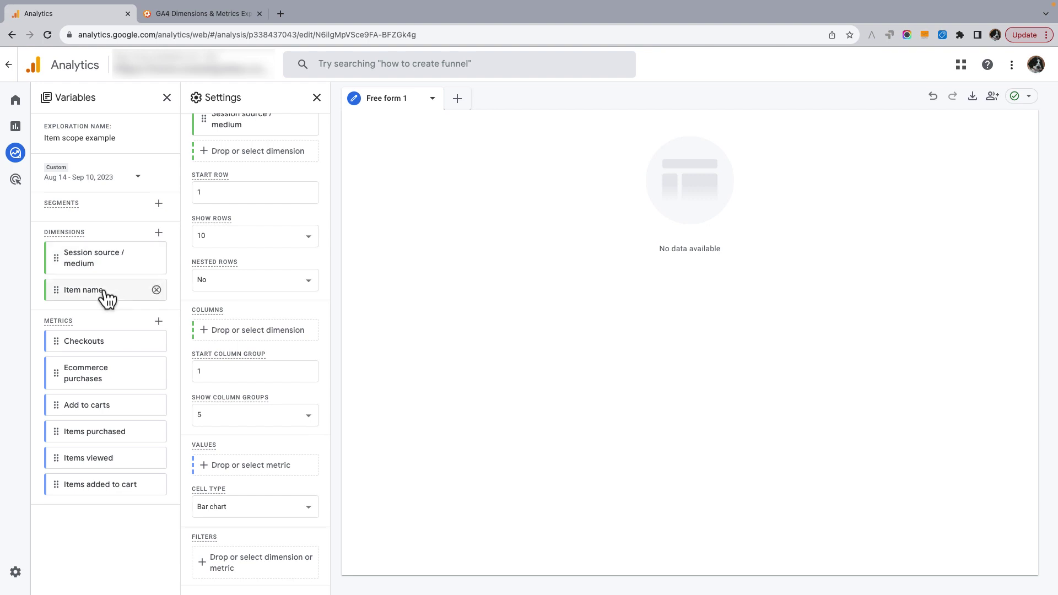
scroll(229, 292, up, 3)
click(304, 194)
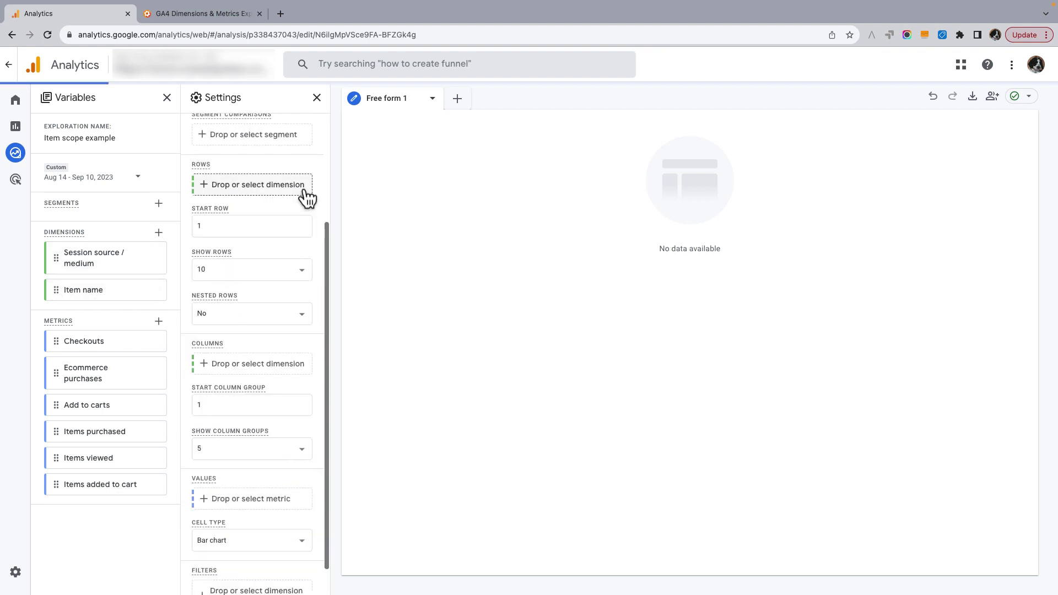
drag(57, 296, 212, 190)
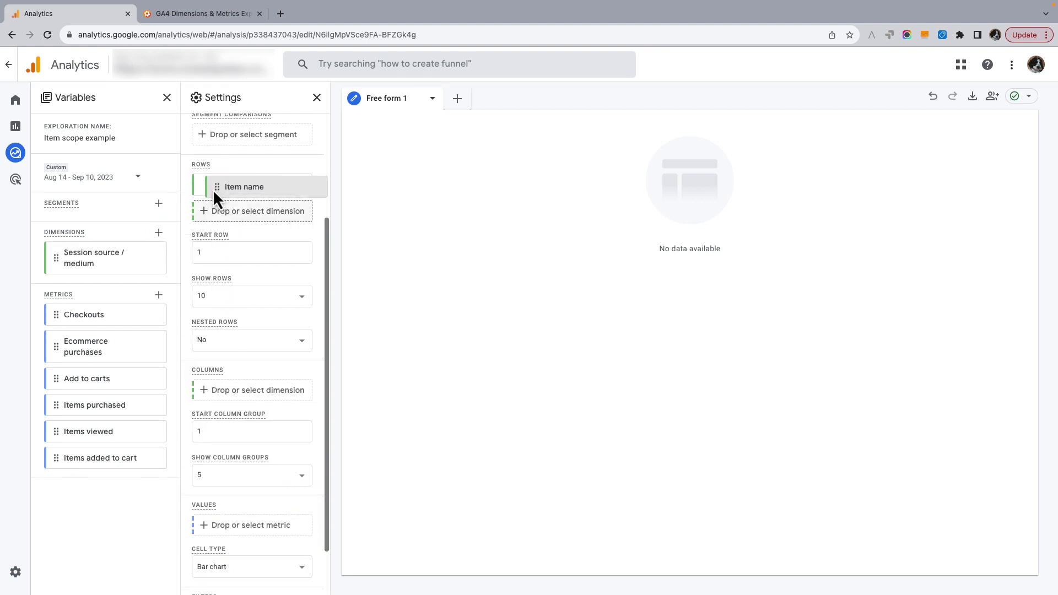
Step: Add Items viewed, Items added to cart and Items purchased as the exploration's values, in that order
scroll(287, 375, down, 1)
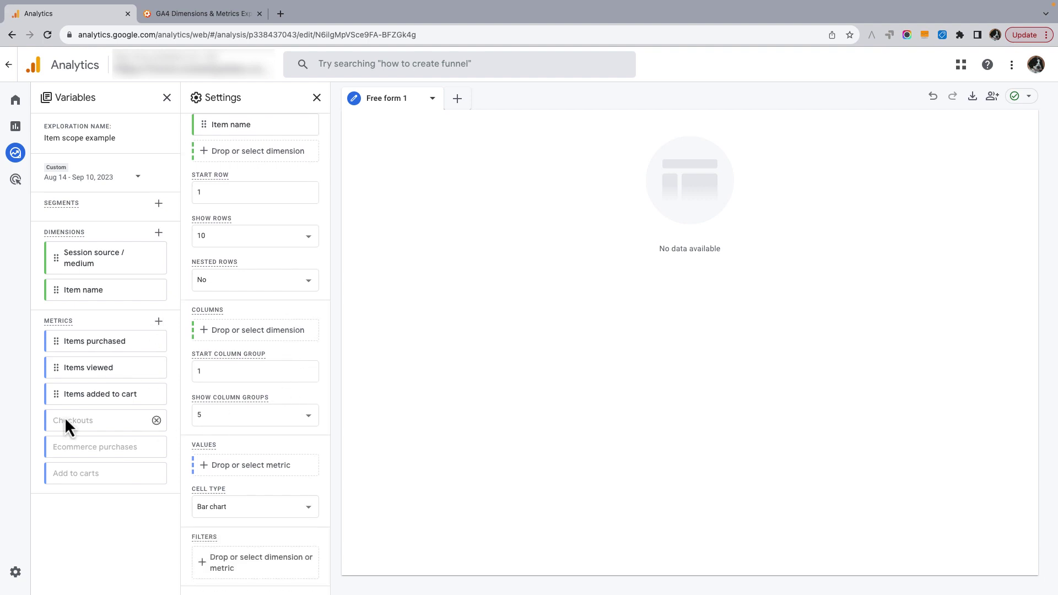
drag(63, 349, 226, 469)
drag(58, 393, 201, 453)
drag(59, 371, 216, 463)
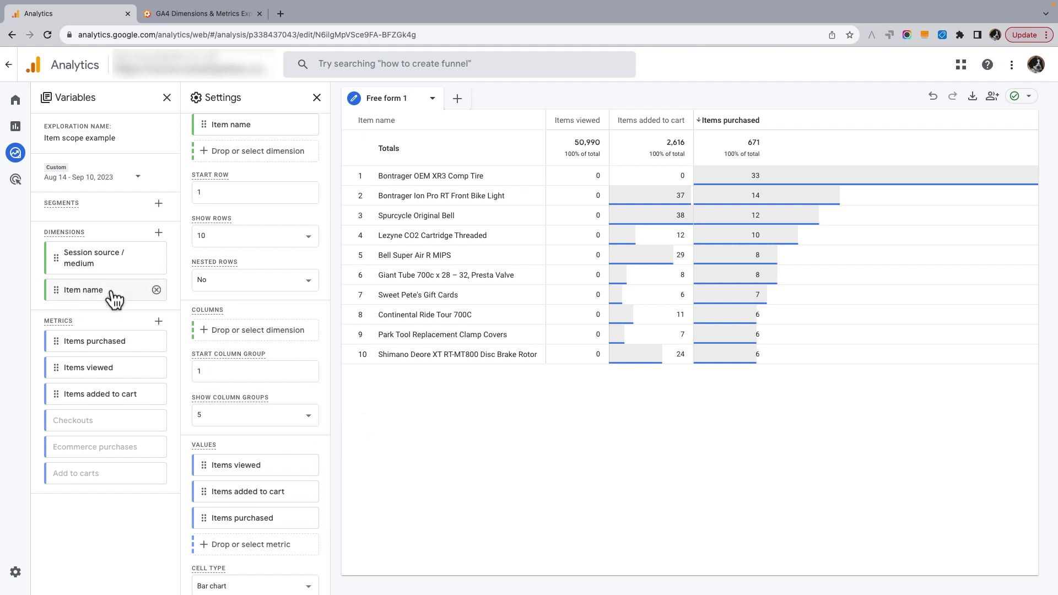
Step: Start a custom user segment that includes users based on First user default channel group
click(159, 204)
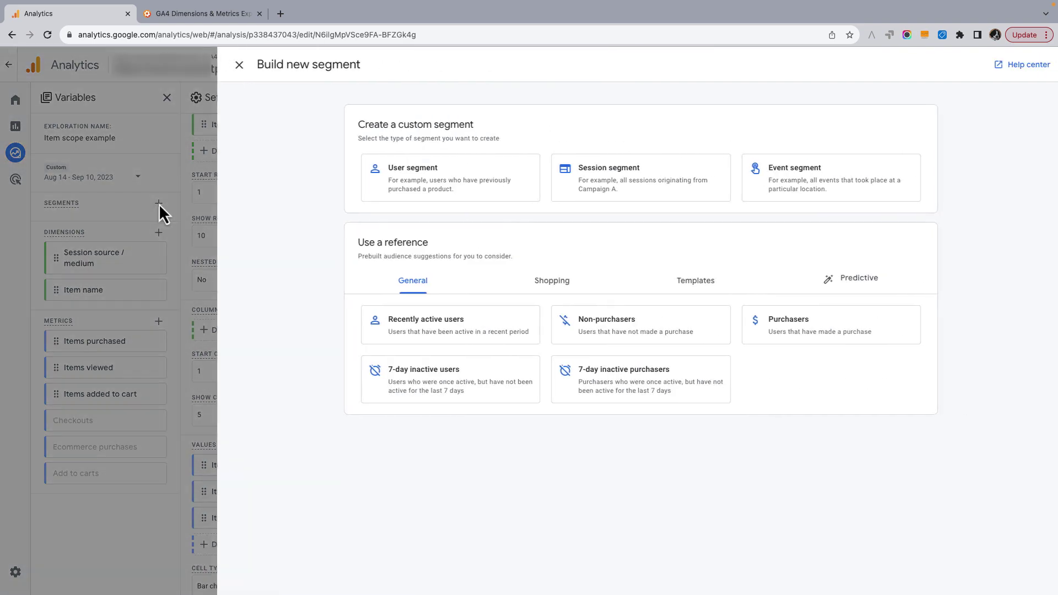
click(421, 177)
click(343, 192)
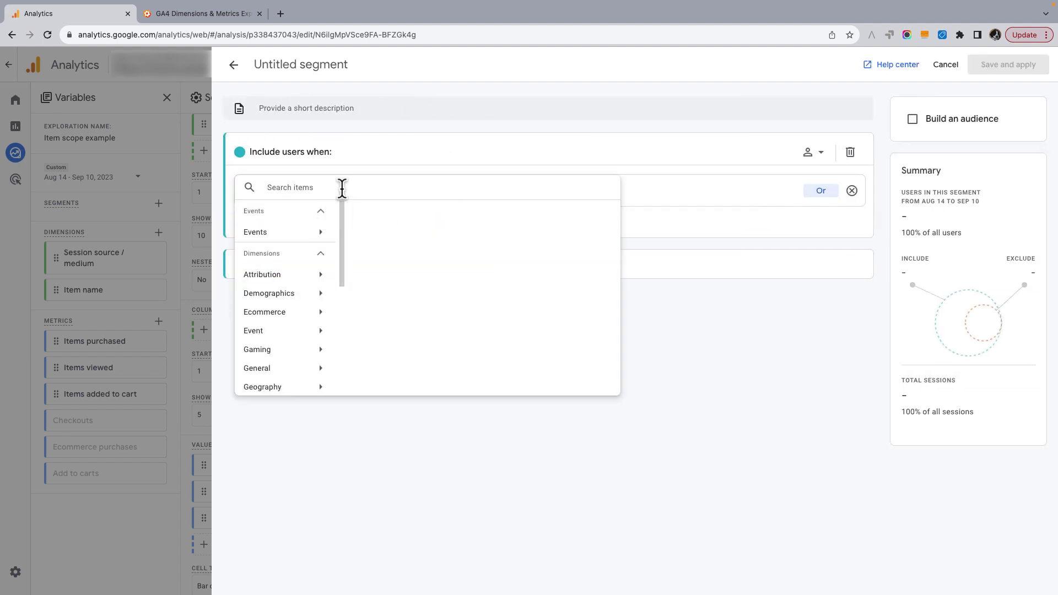
text(chan)
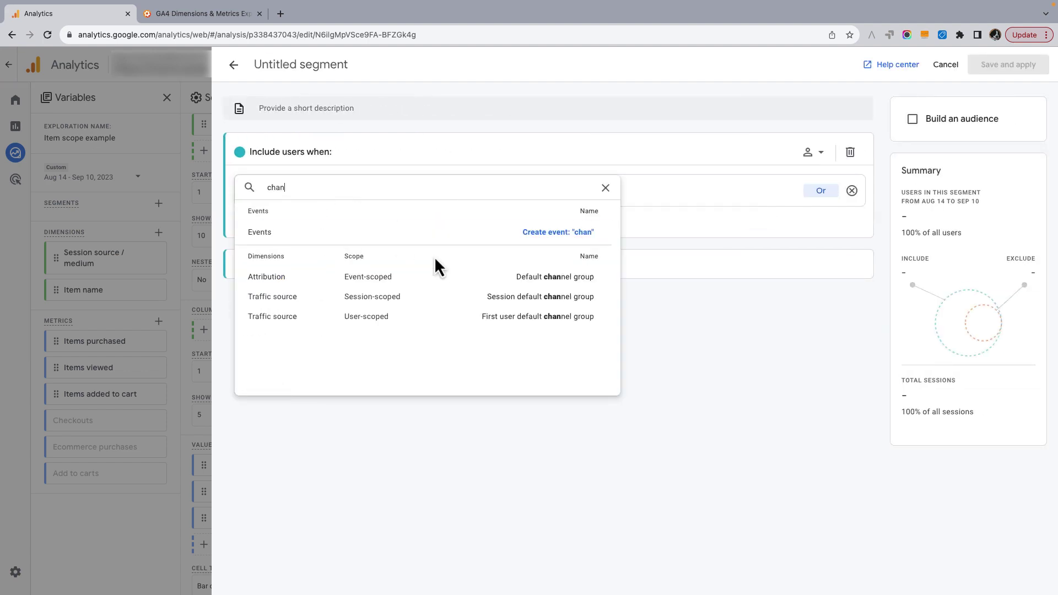
click(478, 317)
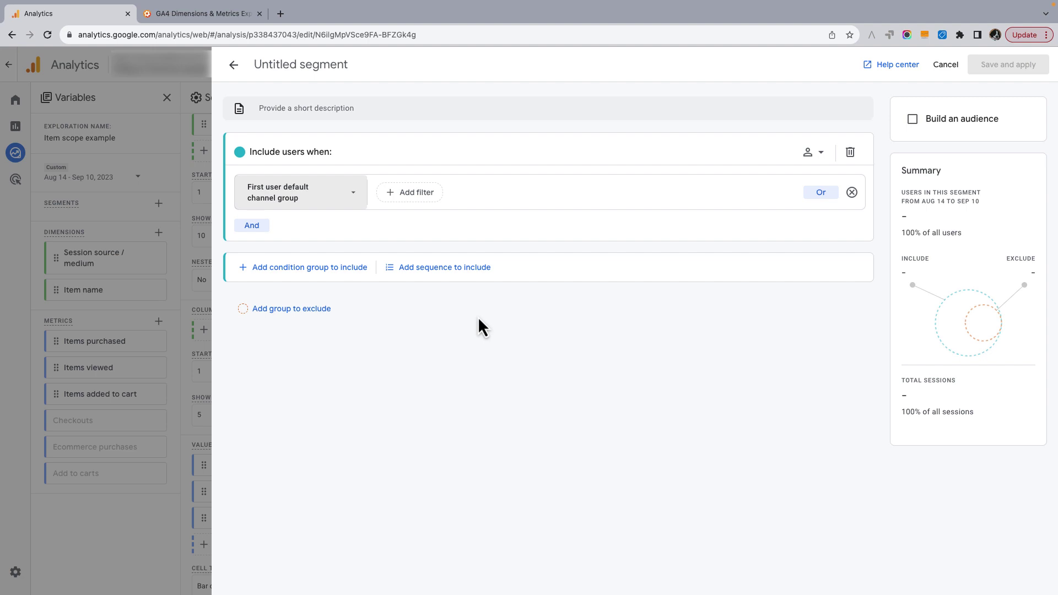
Step: Filter the segment's First user default channel group to exactly match Organic Search, and save and apply the segment
click(417, 193)
click(447, 222)
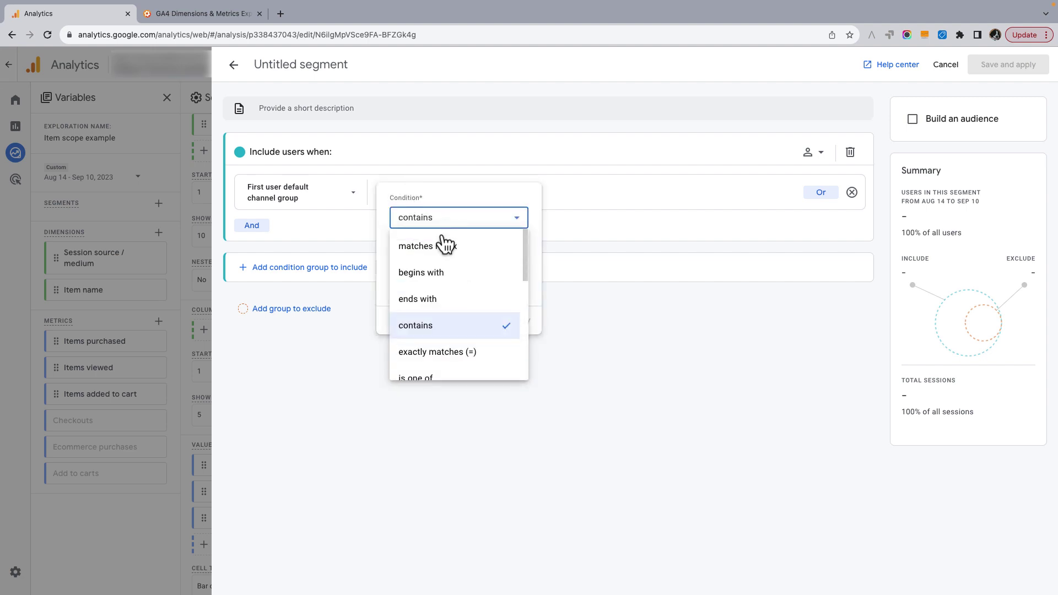
click(441, 353)
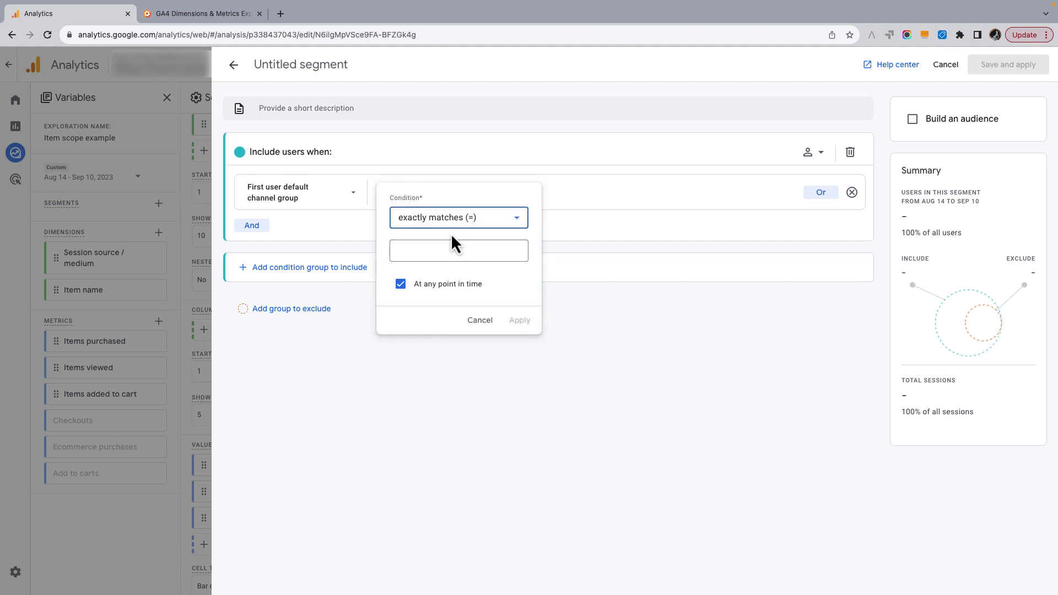
click(450, 245)
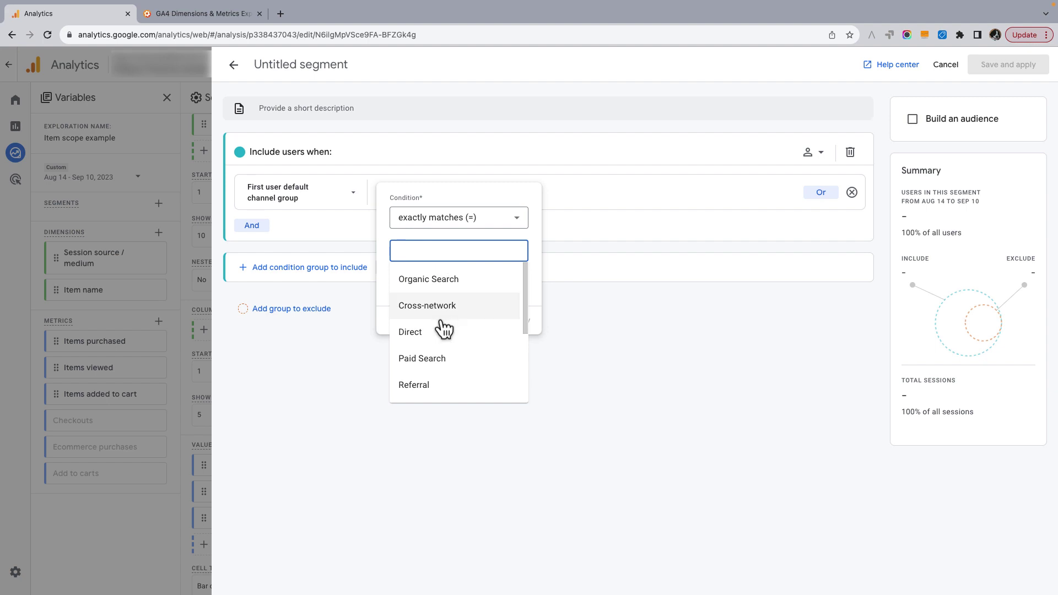
click(434, 279)
click(521, 320)
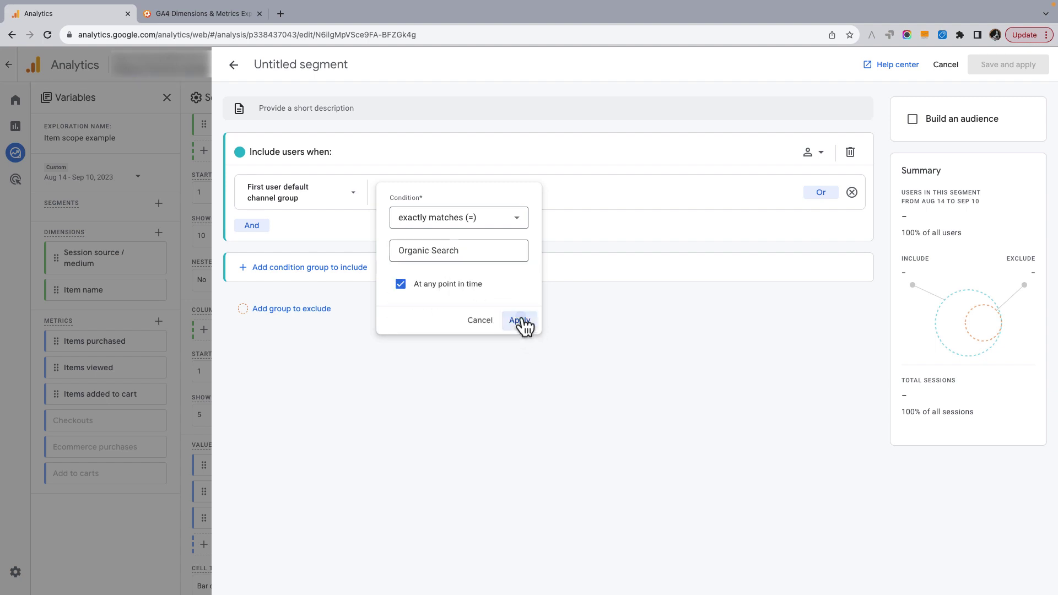
click(1003, 70)
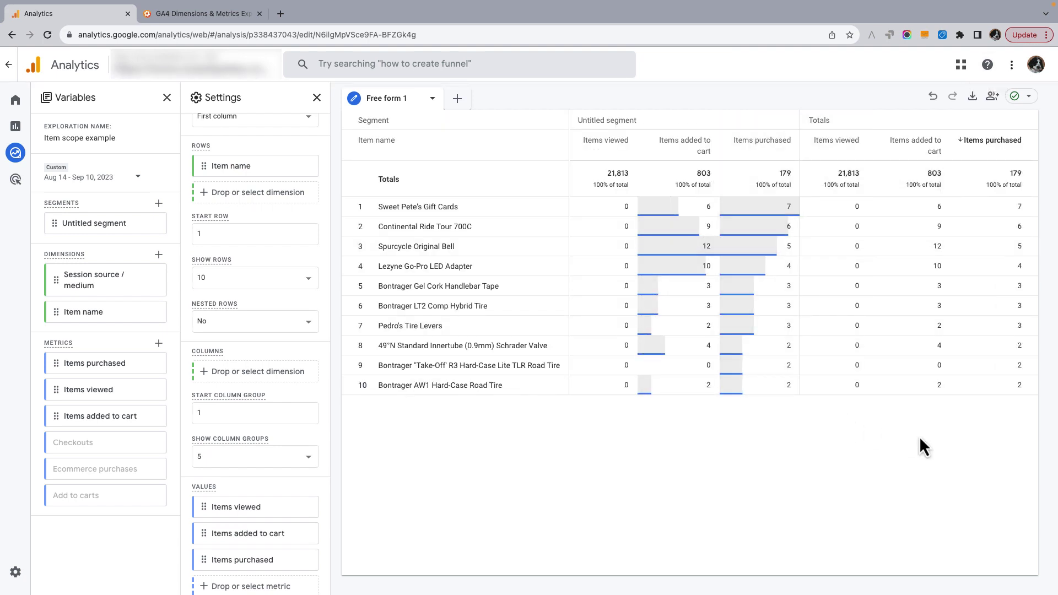
Step: Rename the exploration as "Organic search item purchases"
click(120, 137)
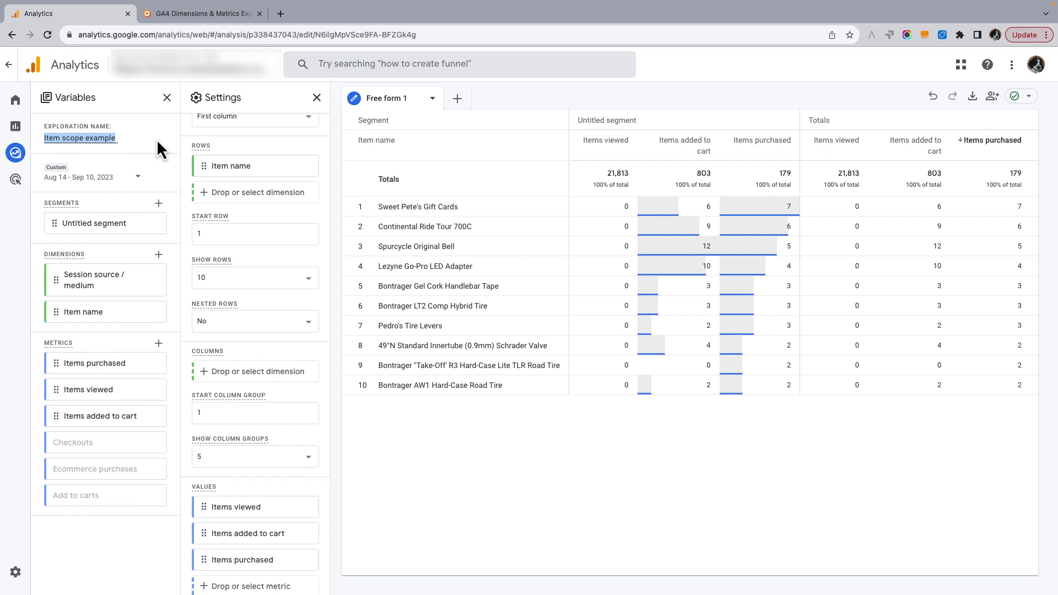
text(Organic search)
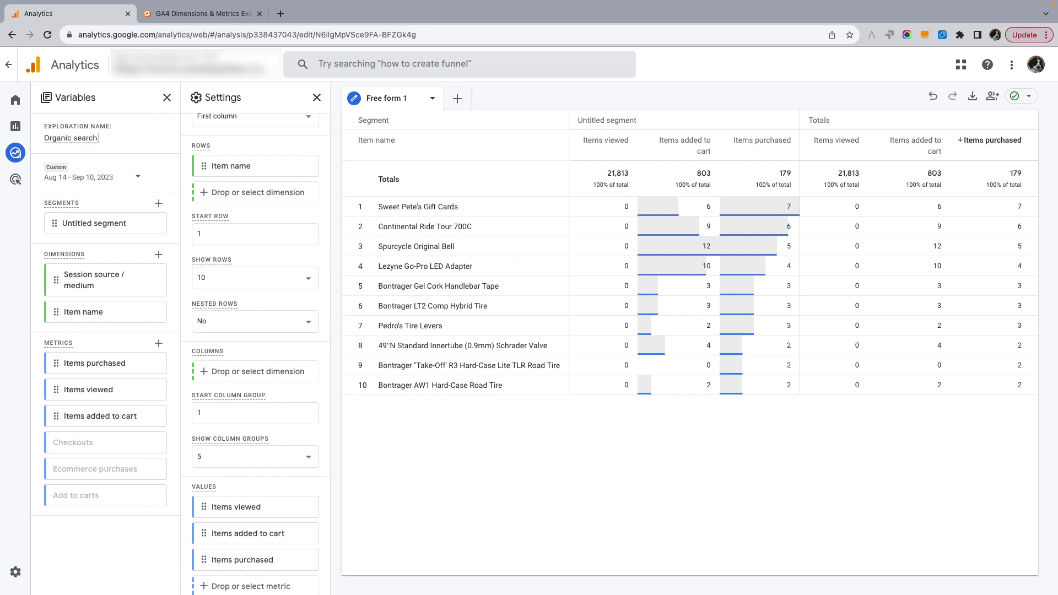
text( item purchases)
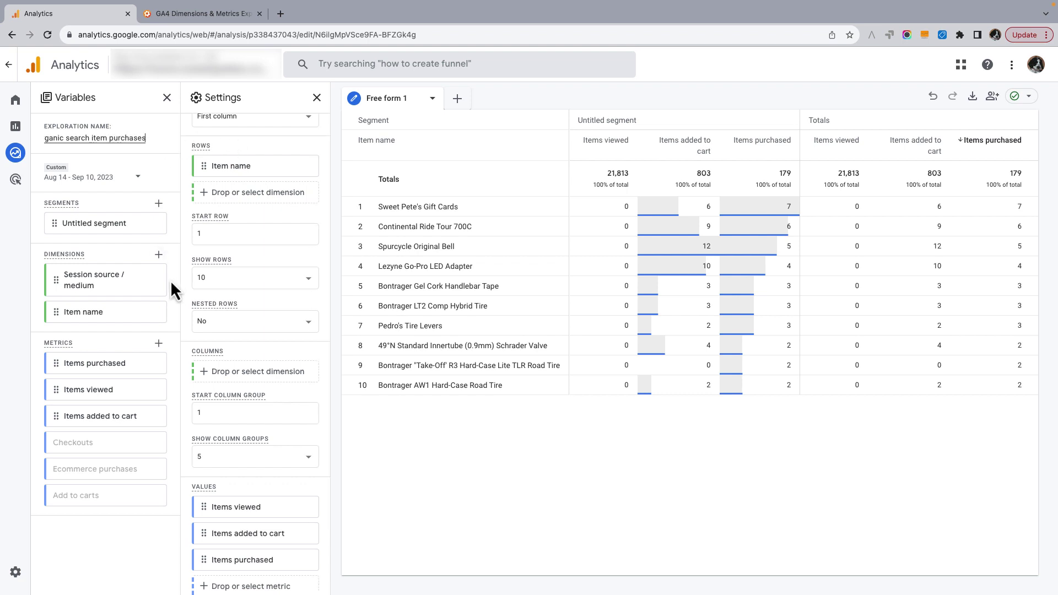
click(173, 371)
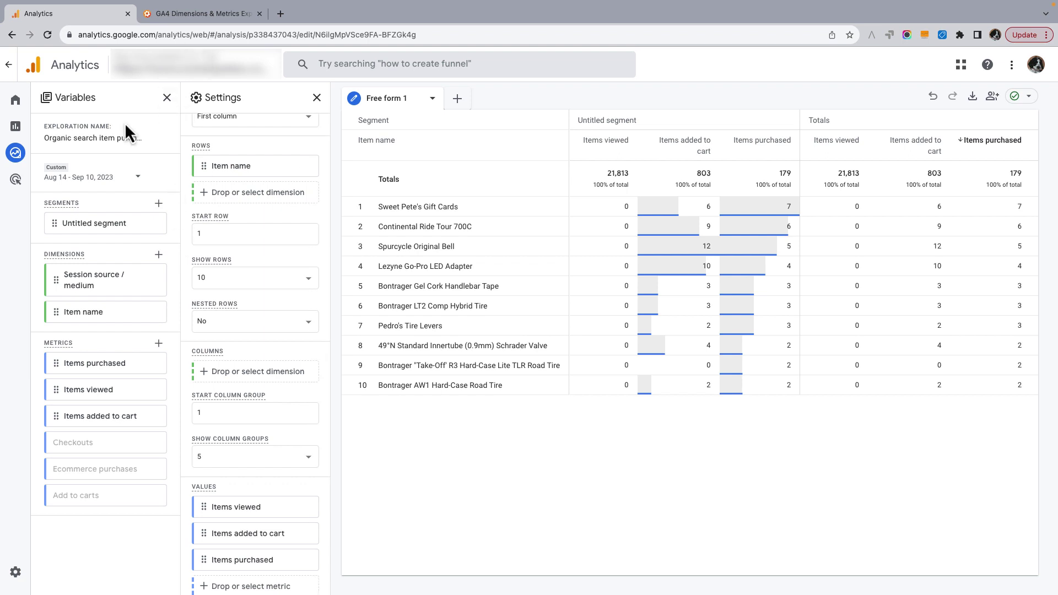
Step: Leave the exploration for the standard reports and open the report Library
mouse_move(22, 153)
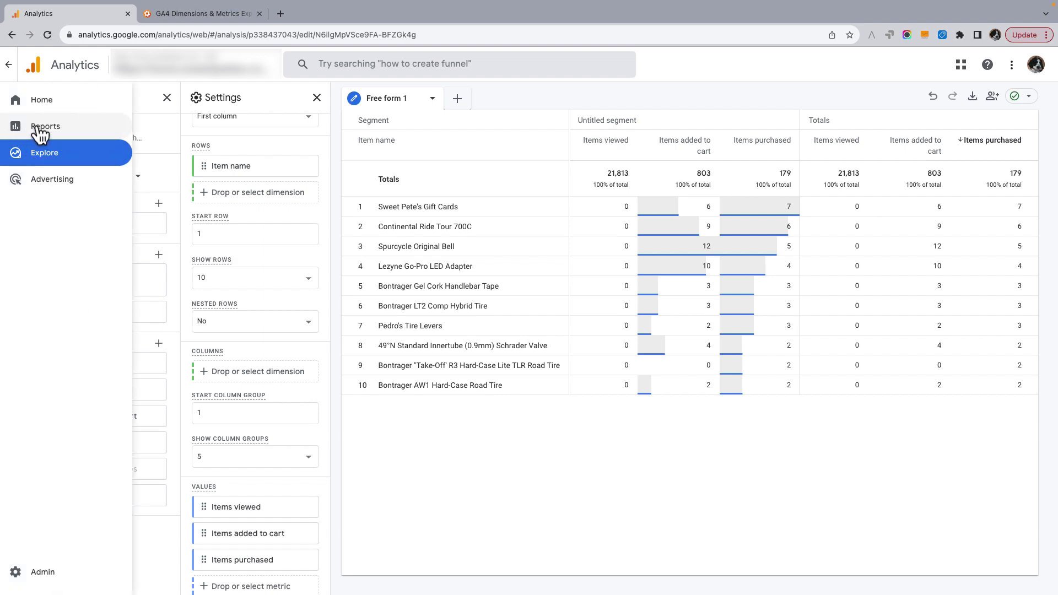
click(35, 127)
click(75, 204)
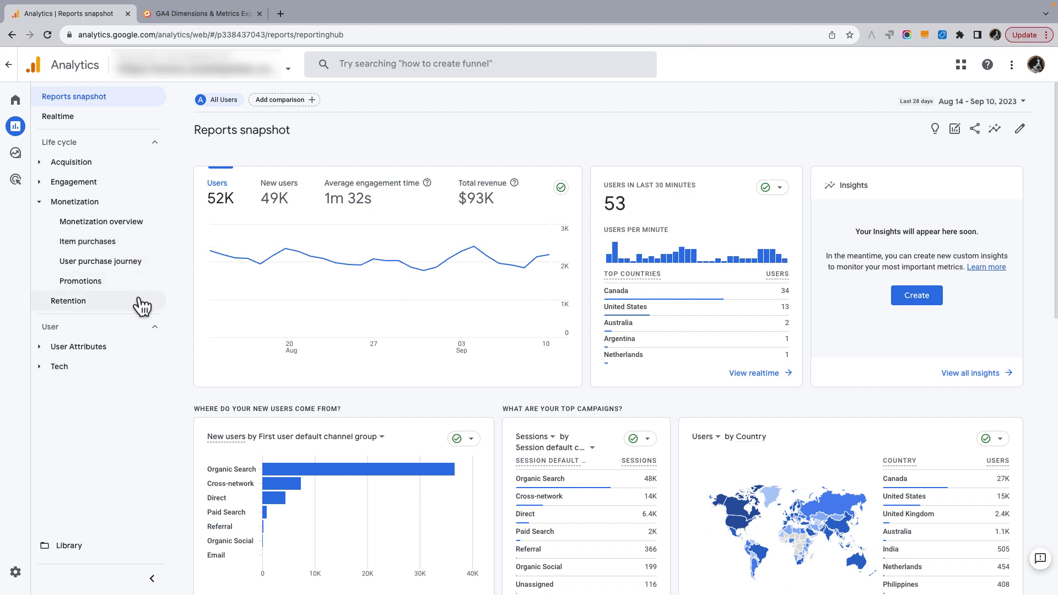
click(73, 550)
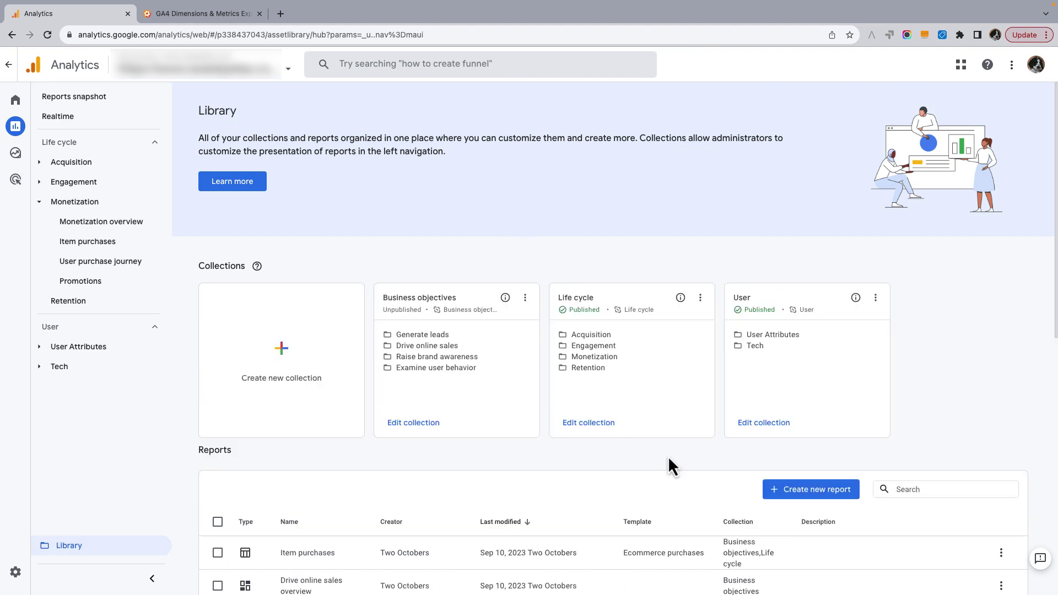
Step: Create a new detail report starting from the Blank option
click(812, 491)
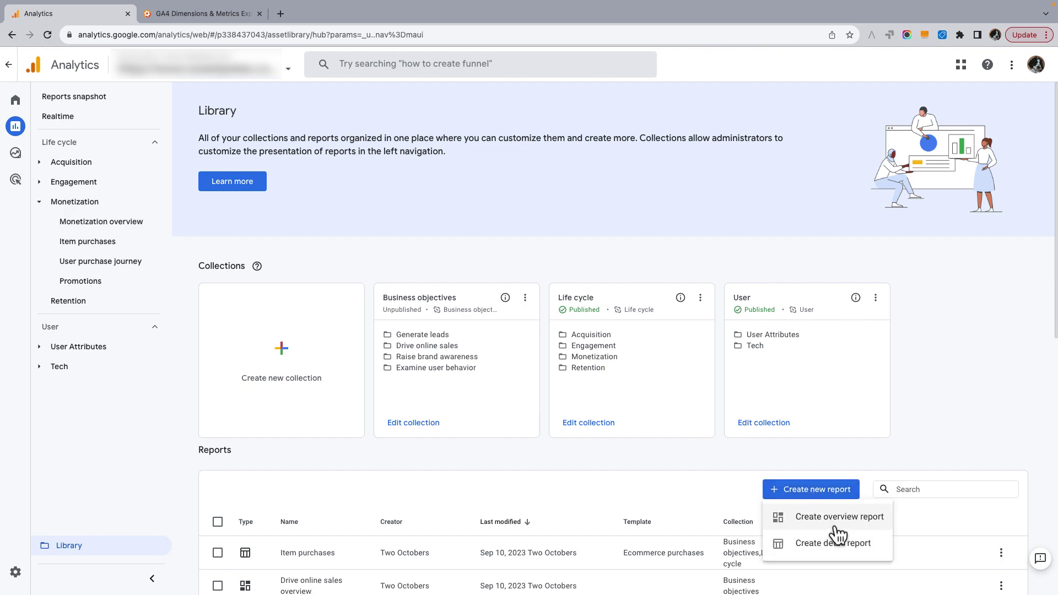
click(829, 544)
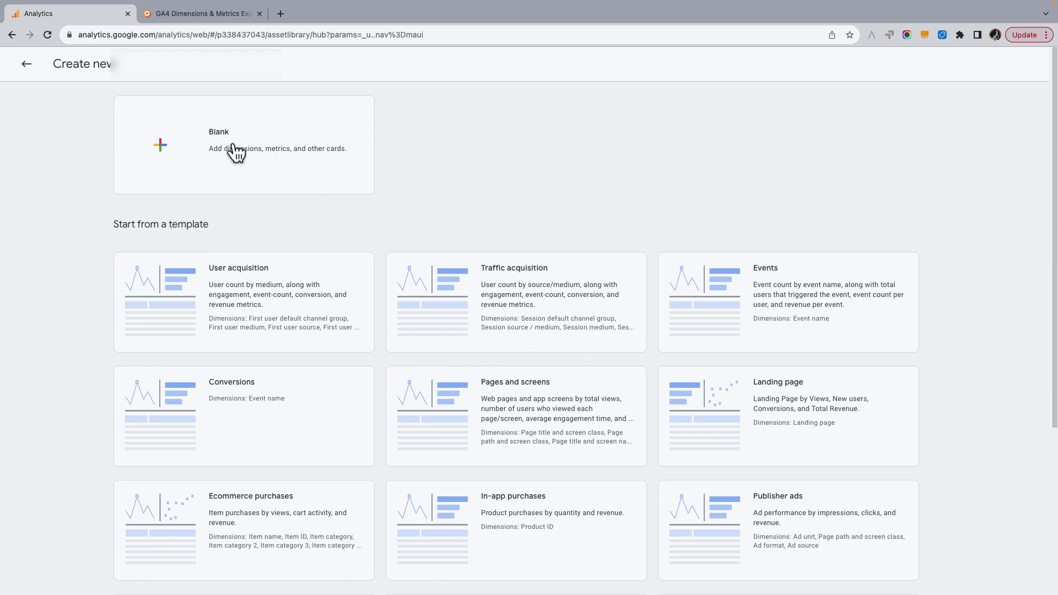
key(Escape)
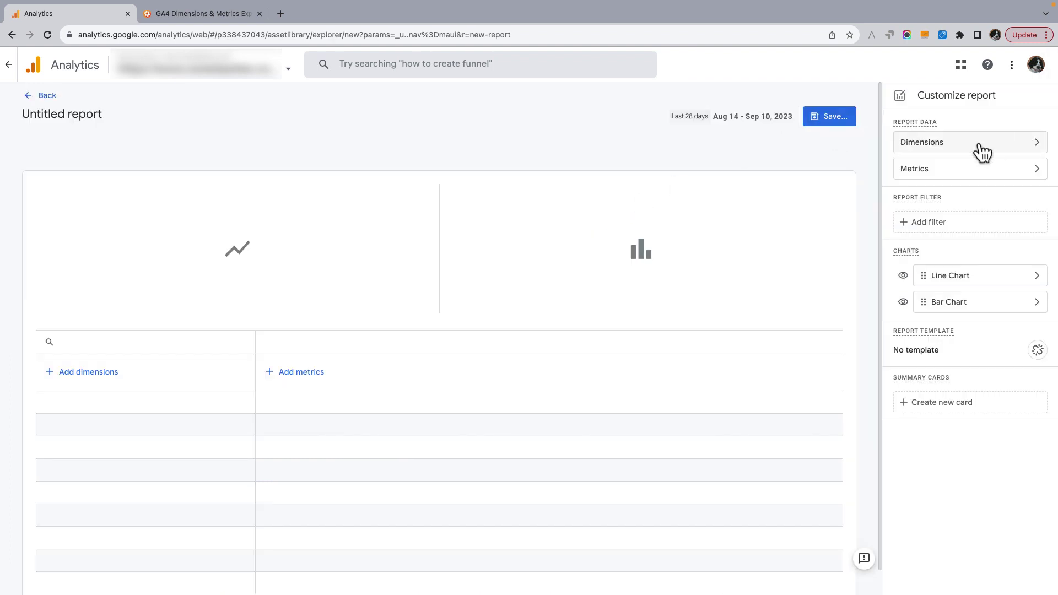
Step: Add Add to carts, Checkouts, Ecommerce purchases, Ecommerce quantity and Purchase revenue as the blank report's metrics and apply them
click(978, 168)
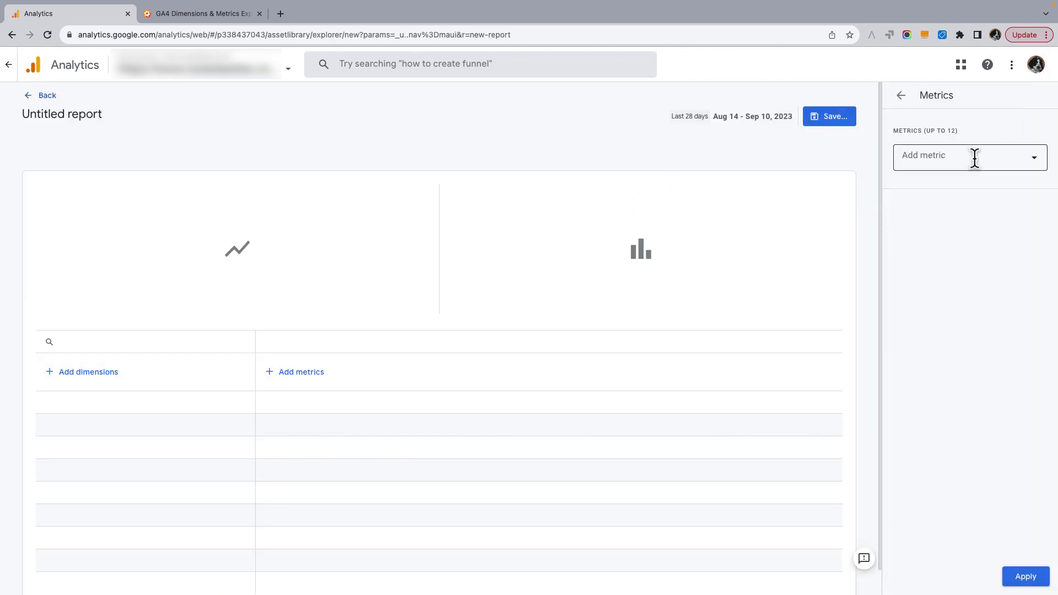
click(1034, 159)
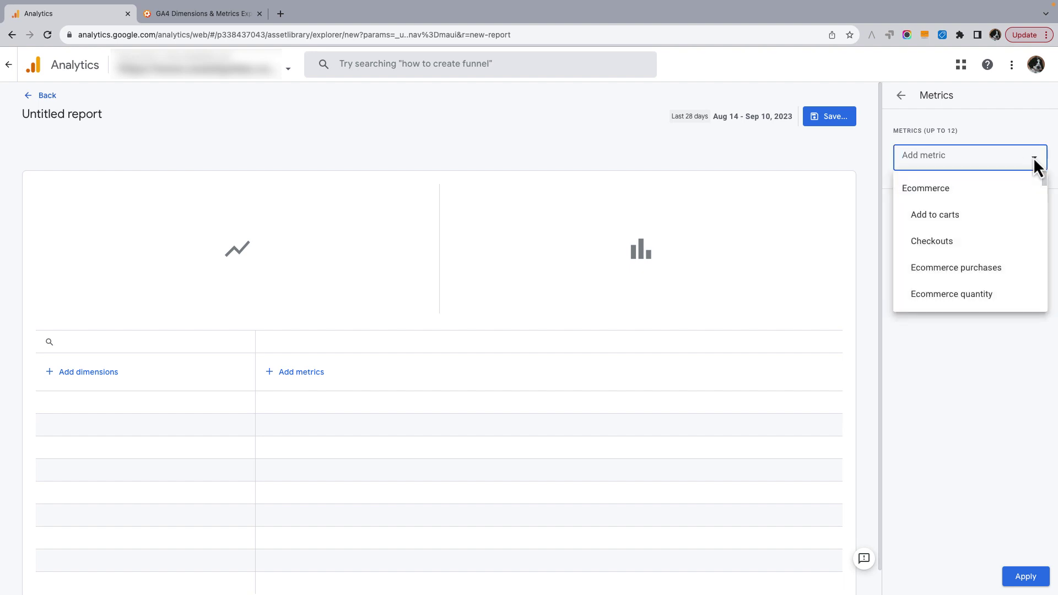
click(945, 217)
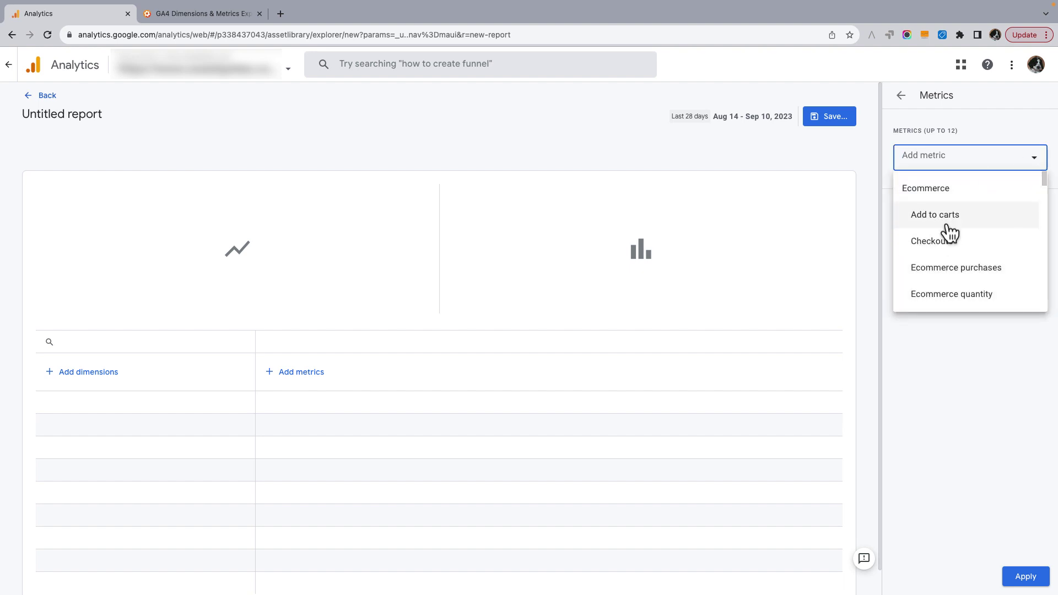
click(943, 181)
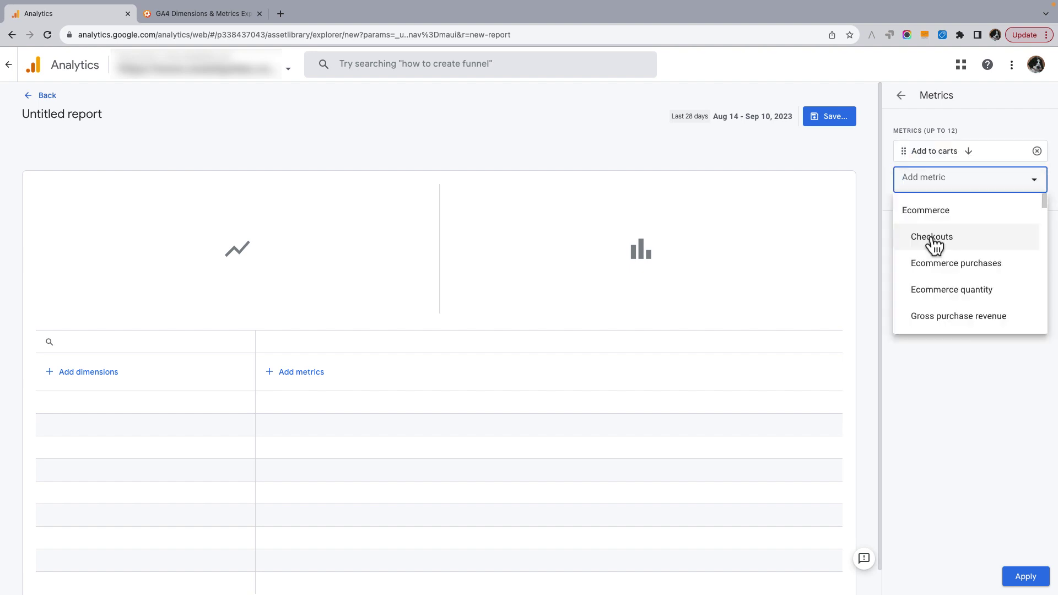
click(936, 236)
click(941, 205)
click(944, 264)
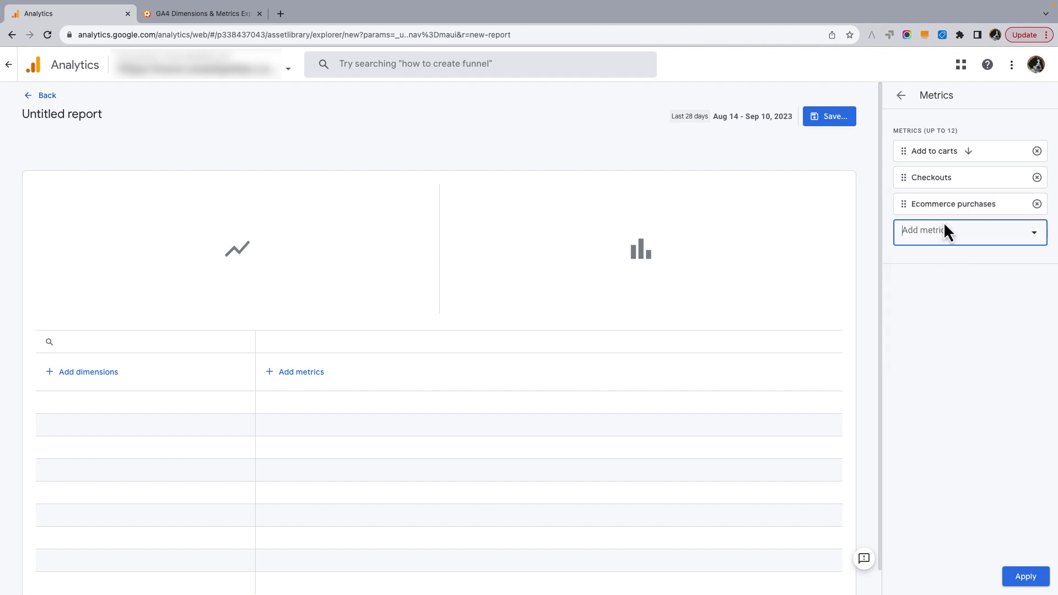
click(943, 230)
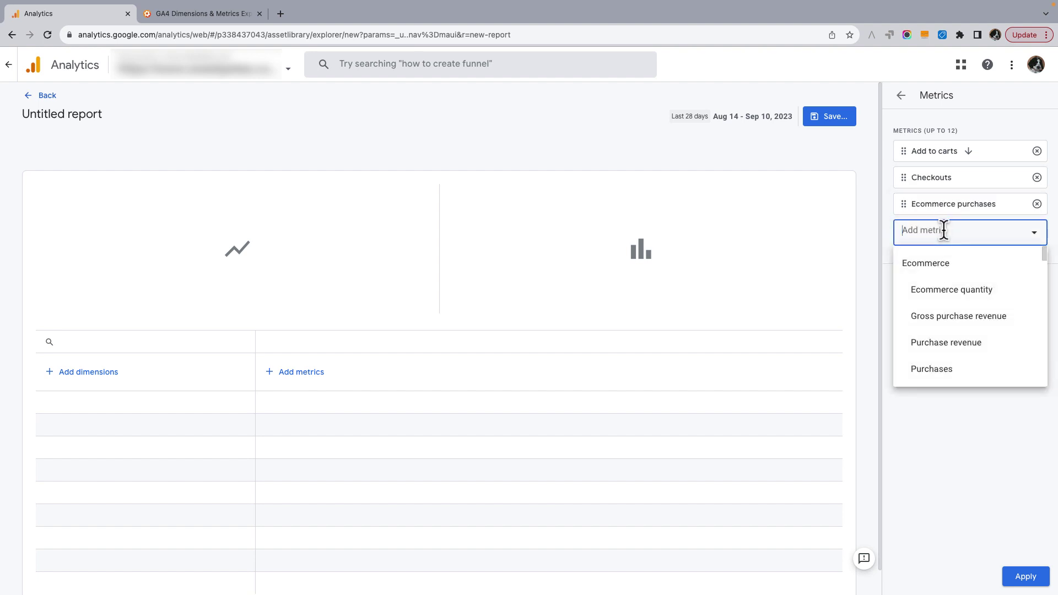
click(944, 292)
click(946, 256)
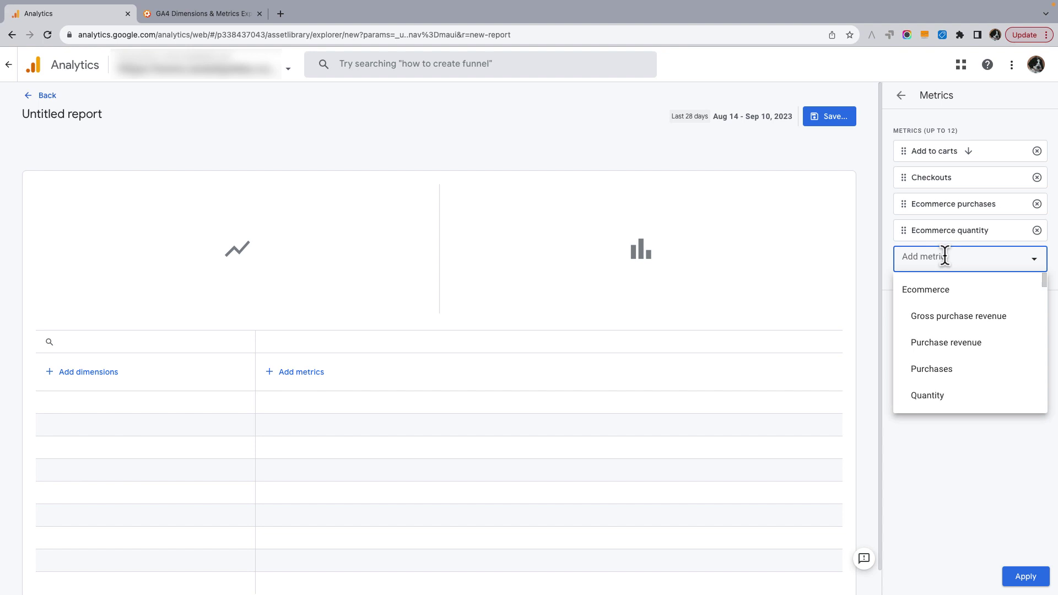
click(952, 344)
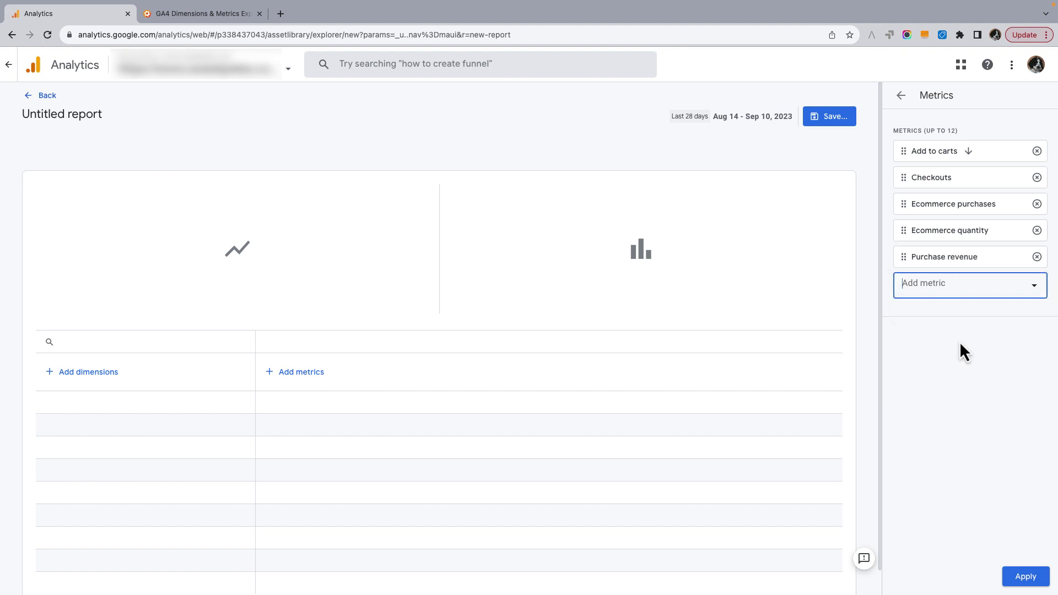
click(1029, 578)
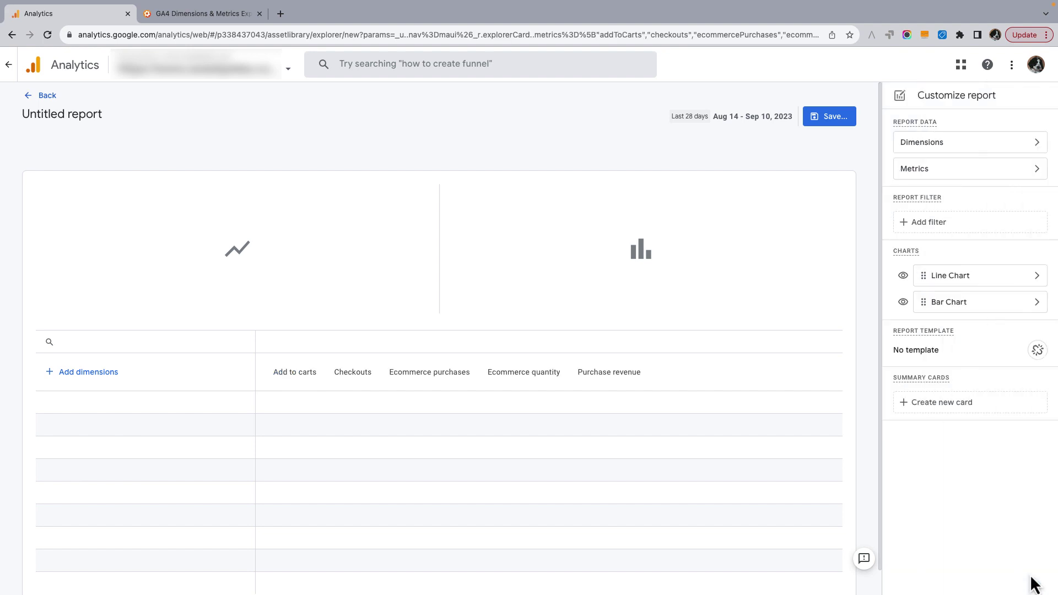
Step: Examine which primary dimensions are available with the report's ecommerce metrics, and leave the report, discarding its unsaved changes
click(1023, 142)
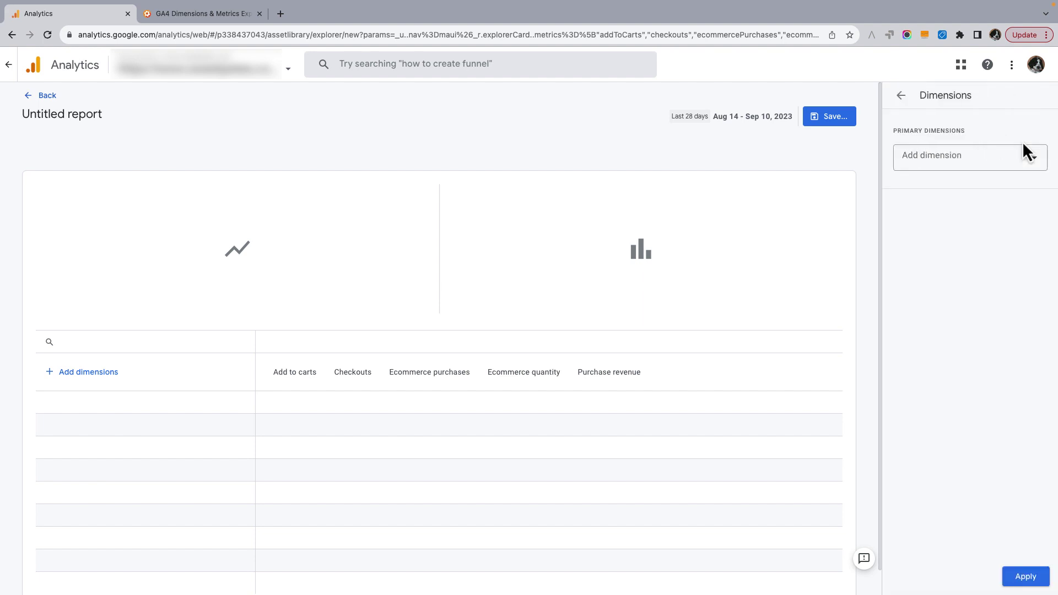
click(969, 158)
scroll(1013, 240, down, 10)
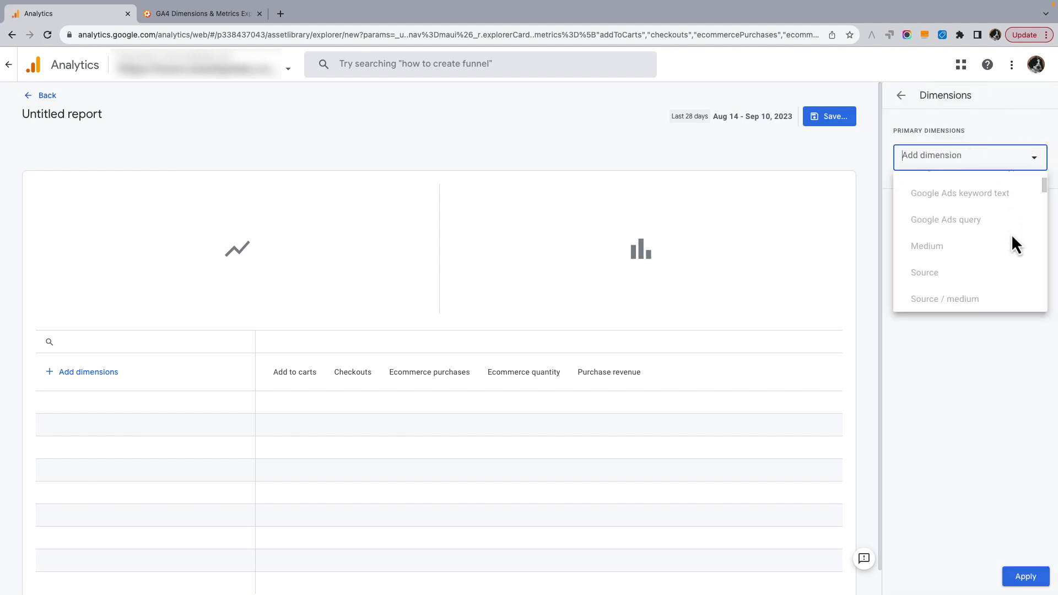
scroll(1013, 240, down, 5)
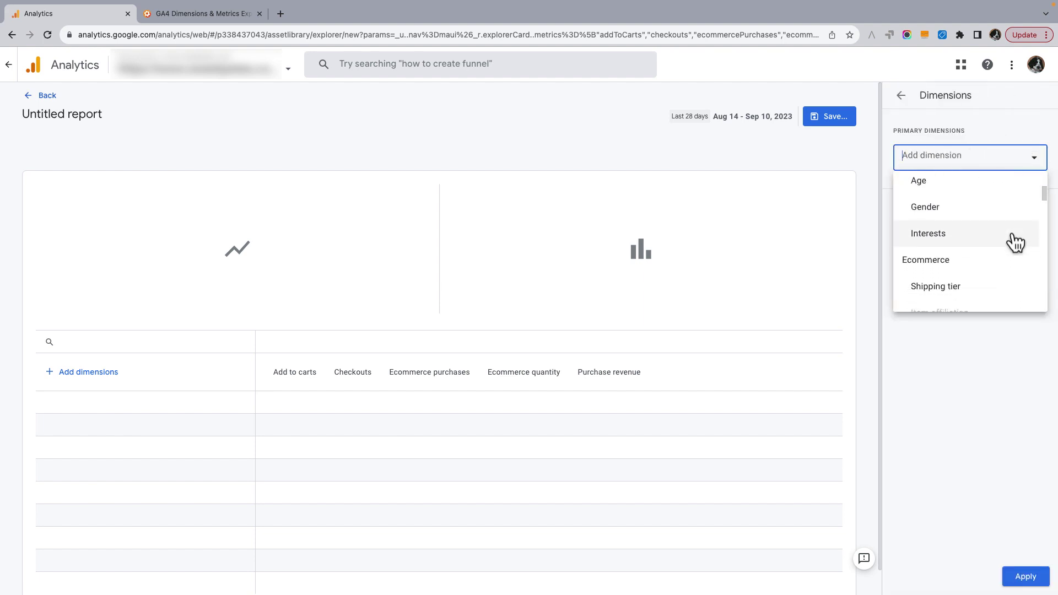
scroll(1013, 241, down, 10)
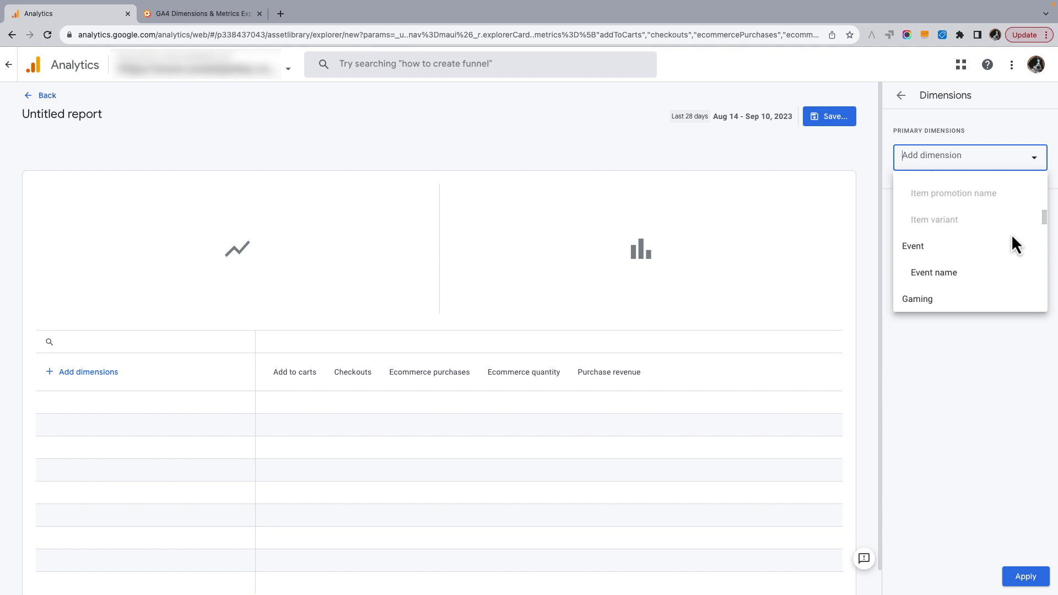
scroll(1012, 237, down, 10)
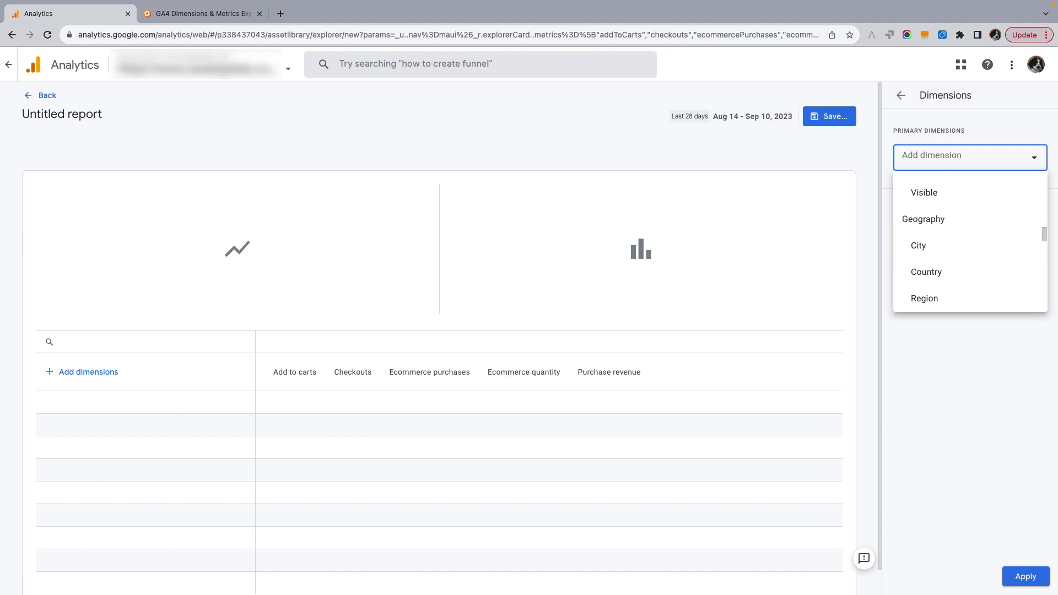
click(32, 95)
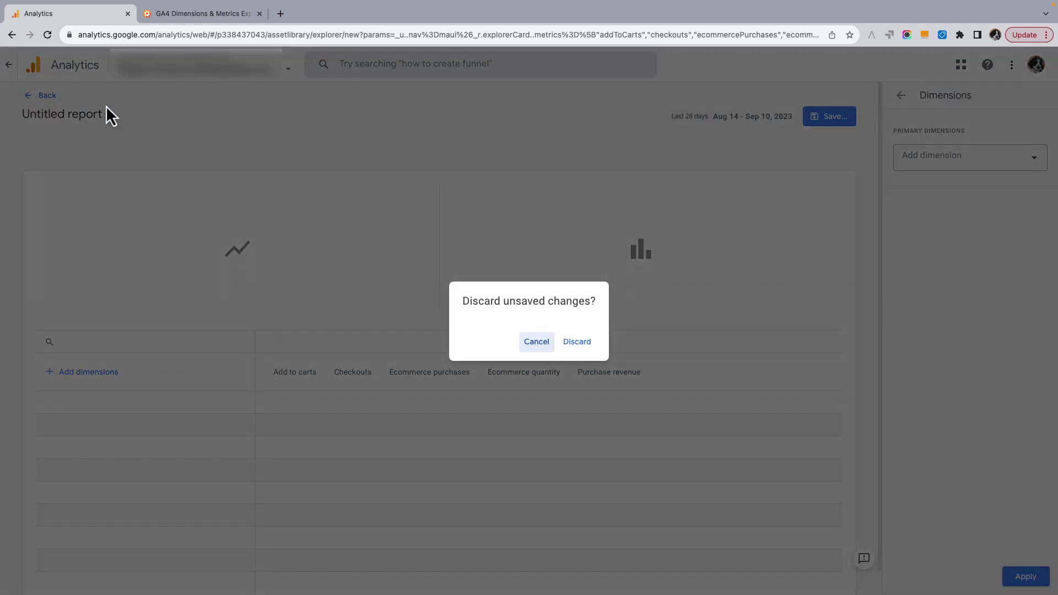
click(577, 342)
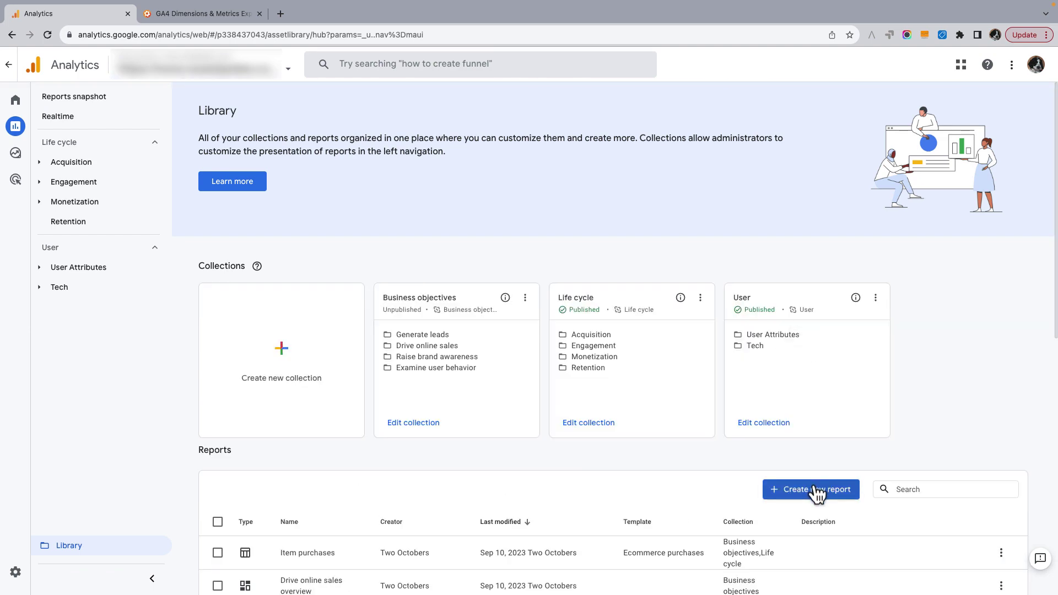
Step: Create a new detail report from the Traffic acquisition template
click(820, 489)
click(813, 551)
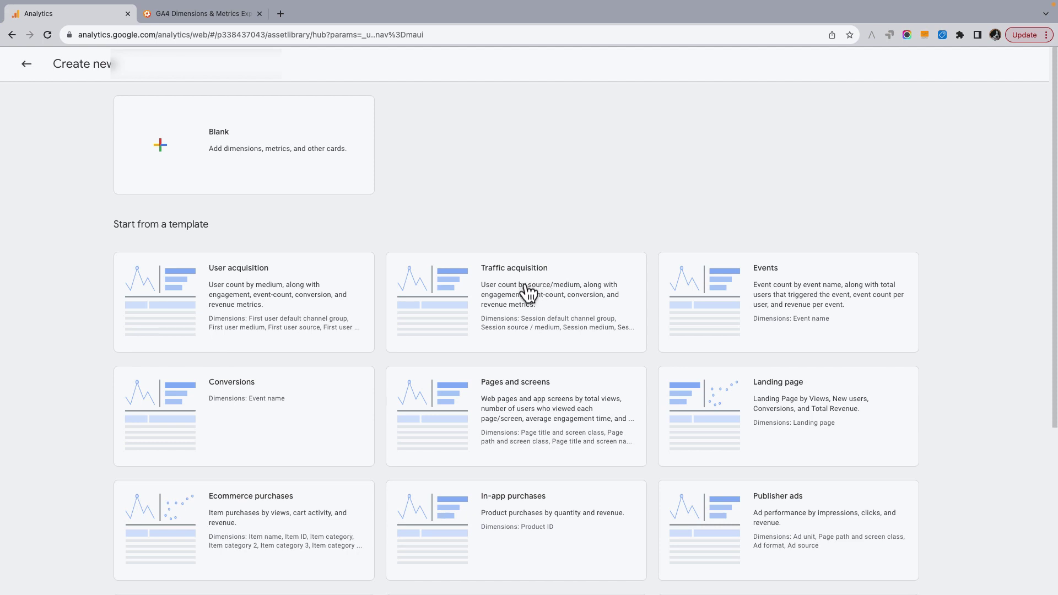
key(Escape)
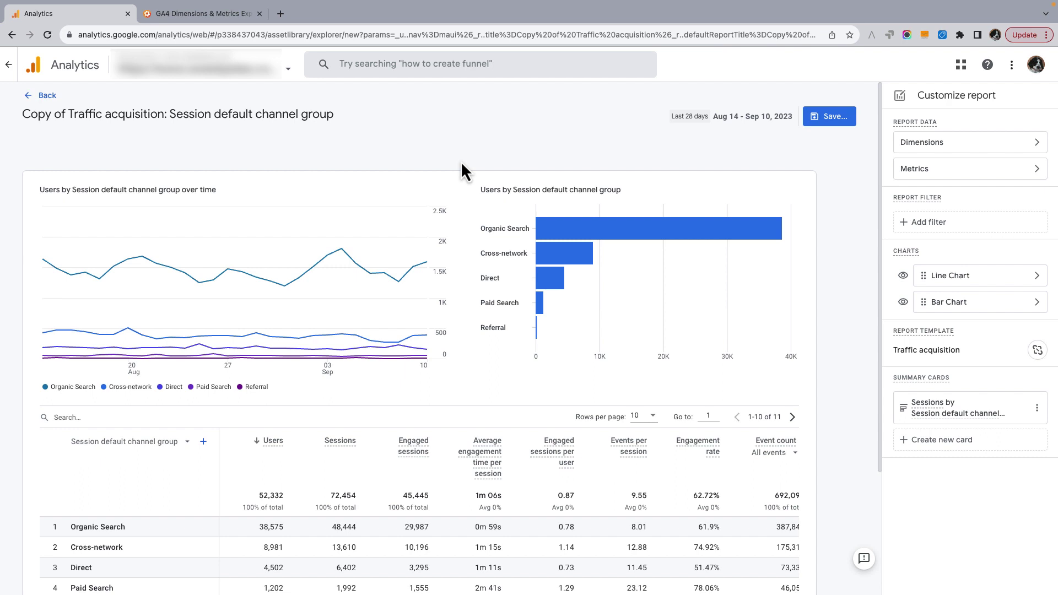
Step: Remove Total revenue, Conversions, Event count, Engagement rate, Events per session, Engaged sessions per user and Average engagement time per session from the report's metrics
click(1039, 170)
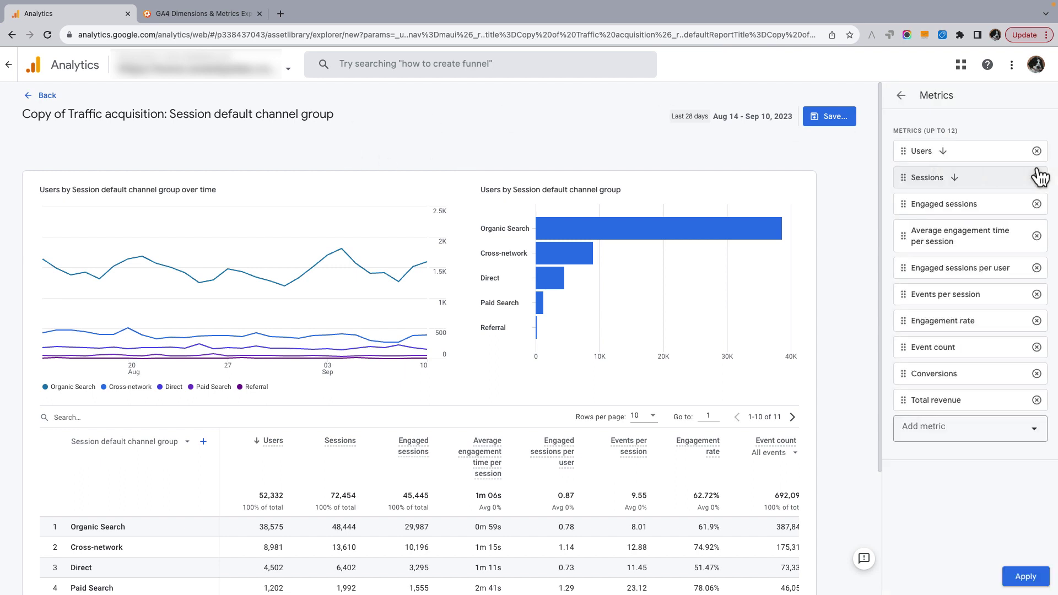
click(1037, 400)
click(1037, 374)
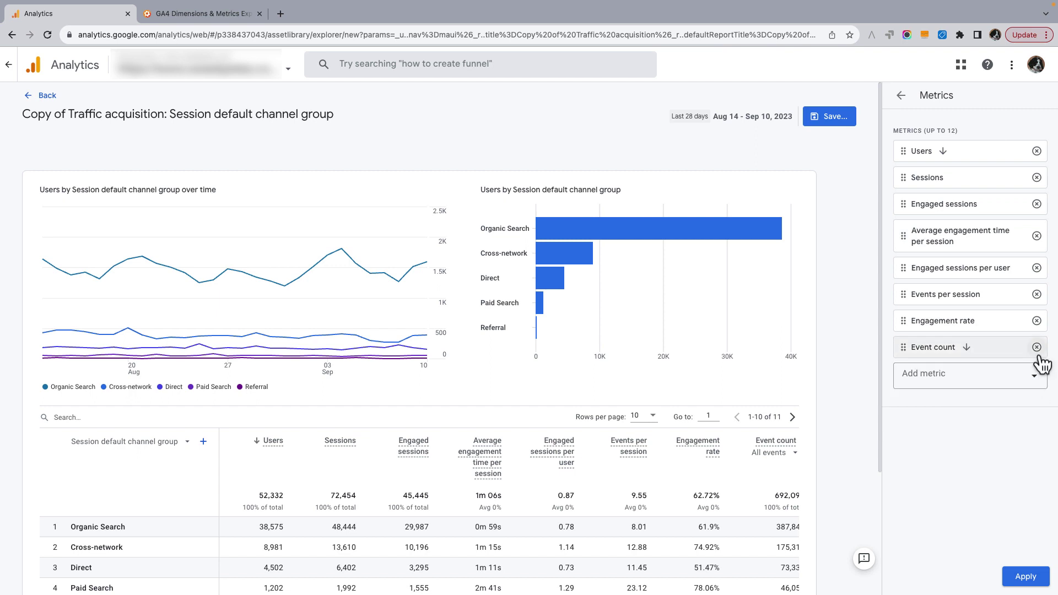
click(1037, 348)
click(1037, 321)
click(1036, 295)
click(1037, 268)
click(1036, 236)
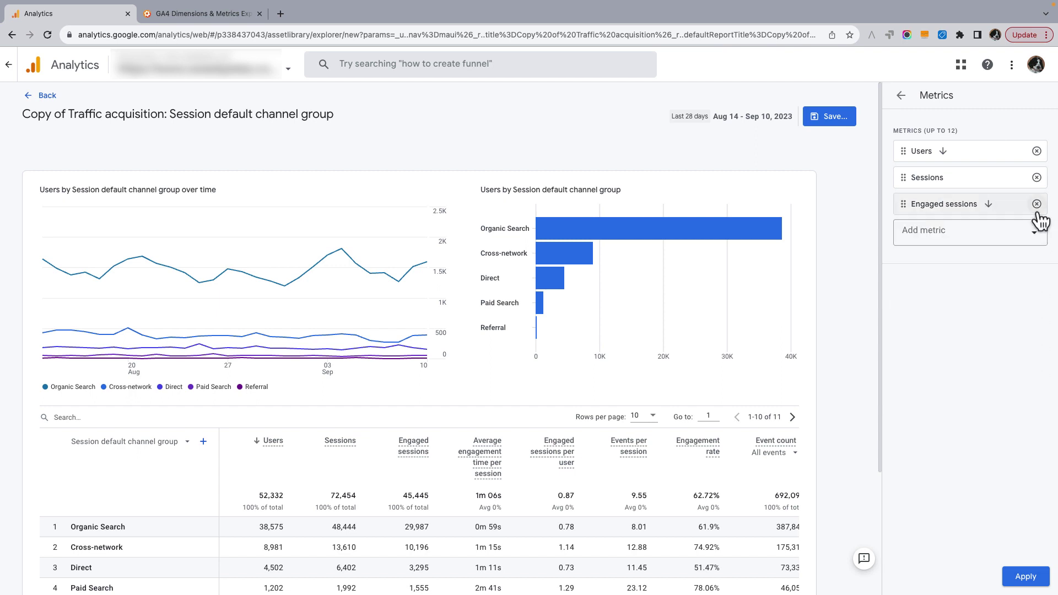
Step: Add Add to carts, Checkouts, Ecommerce purchases, Ecommerce quantity and Purchase revenue to the Traffic acquisition copy's metrics and apply them
click(974, 230)
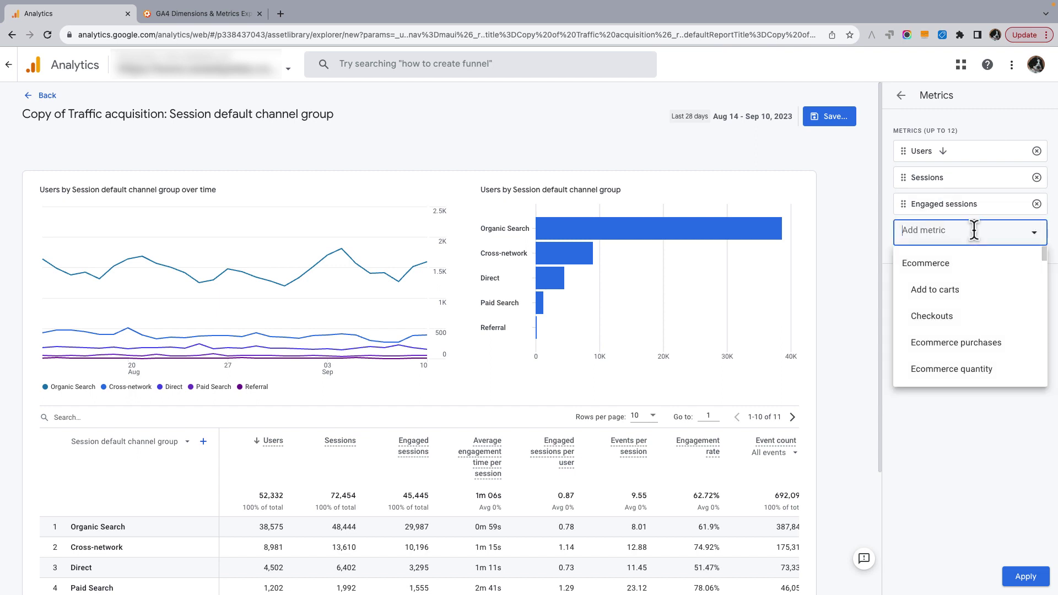
click(935, 290)
click(939, 264)
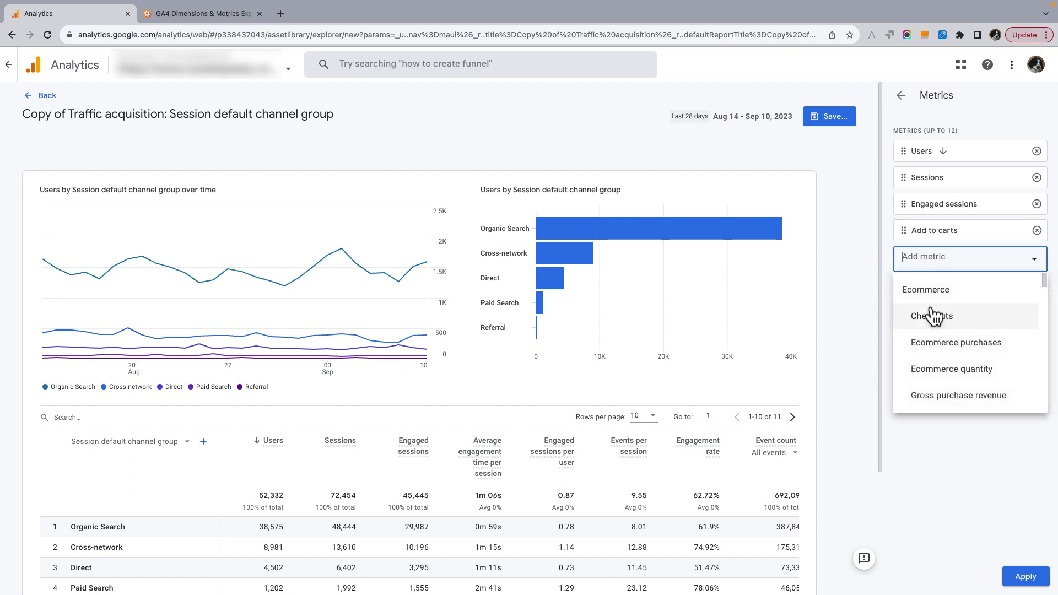
click(937, 315)
click(942, 283)
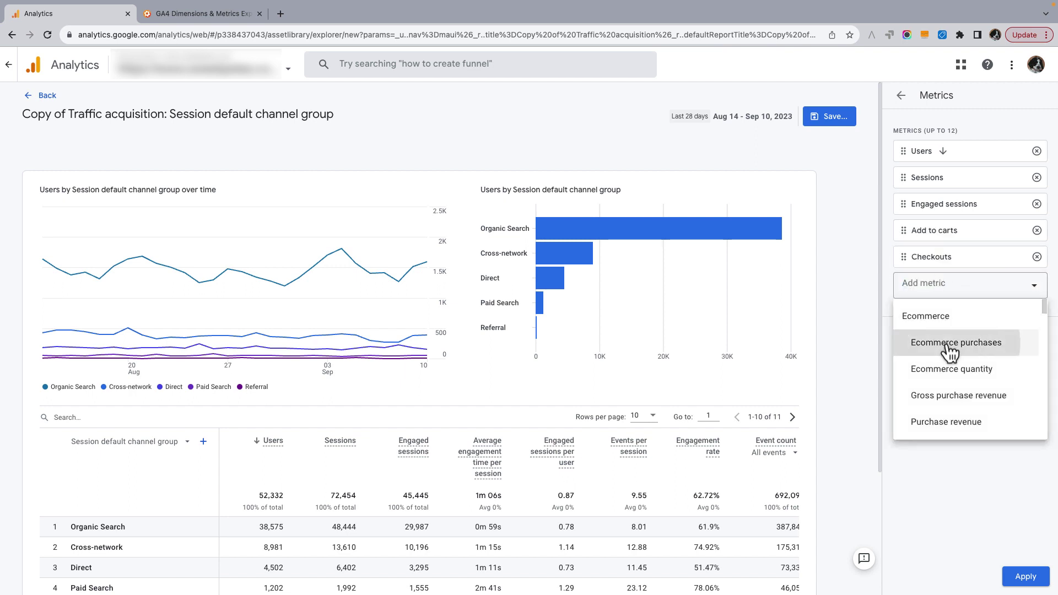
click(947, 341)
click(947, 320)
click(945, 371)
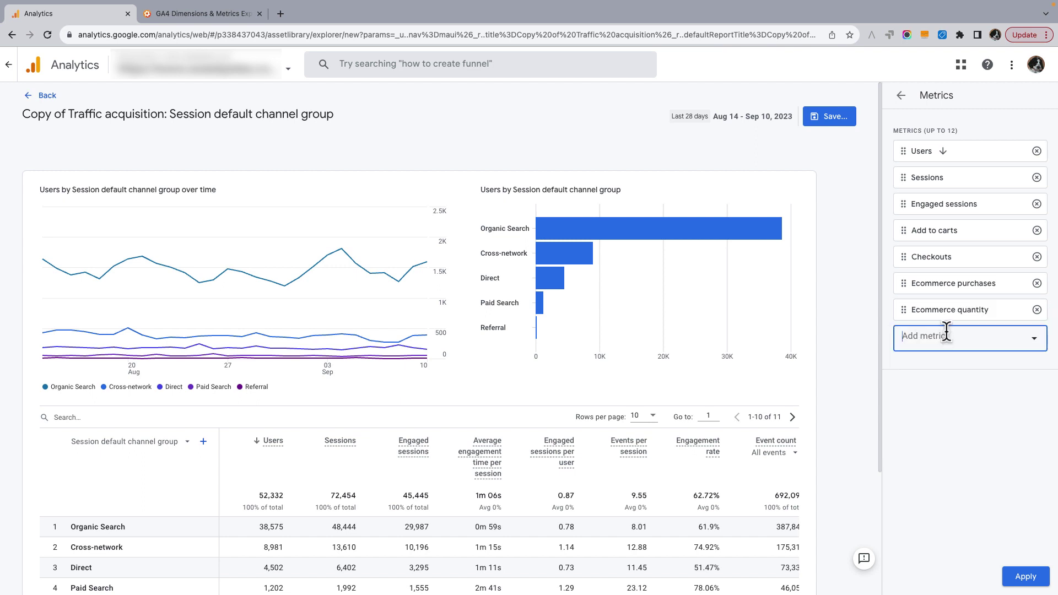
click(943, 335)
click(940, 423)
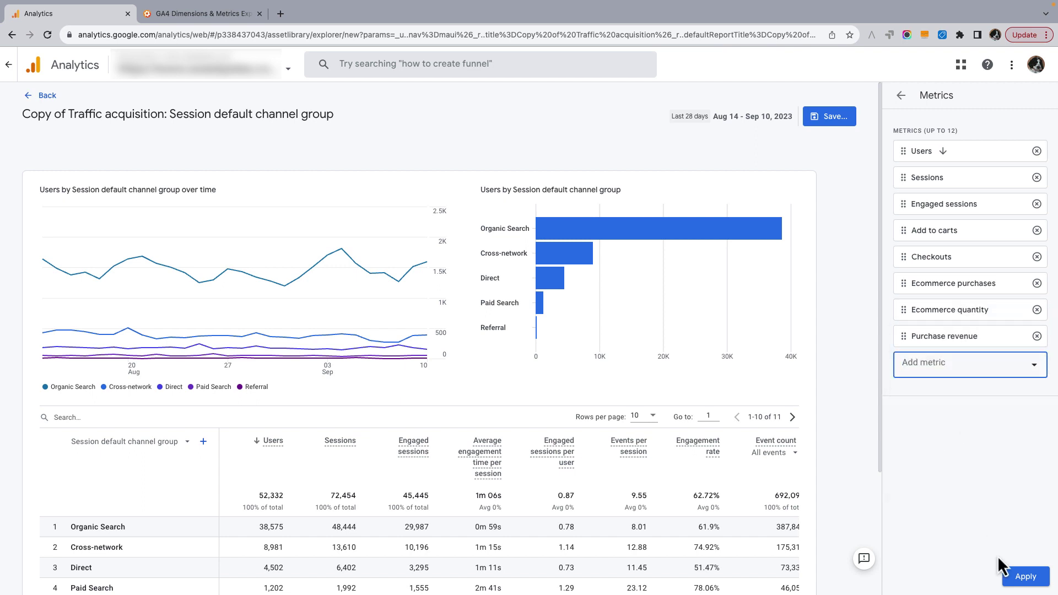
click(1025, 577)
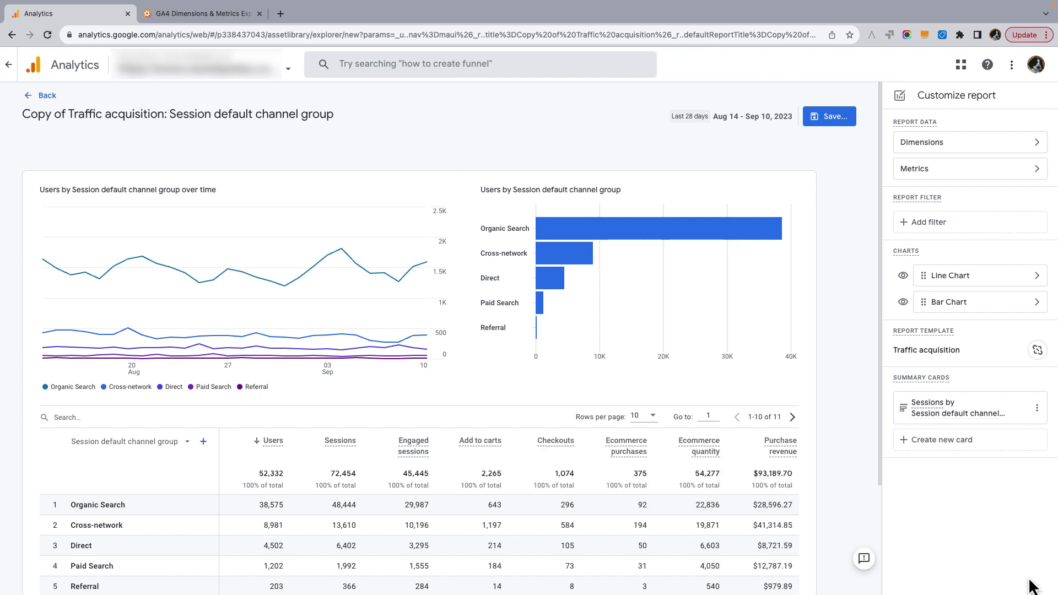
Step: Examine the channel table's ecommerce metrics and the secondary and primary dimensions available for it
scroll(749, 430, down, 2)
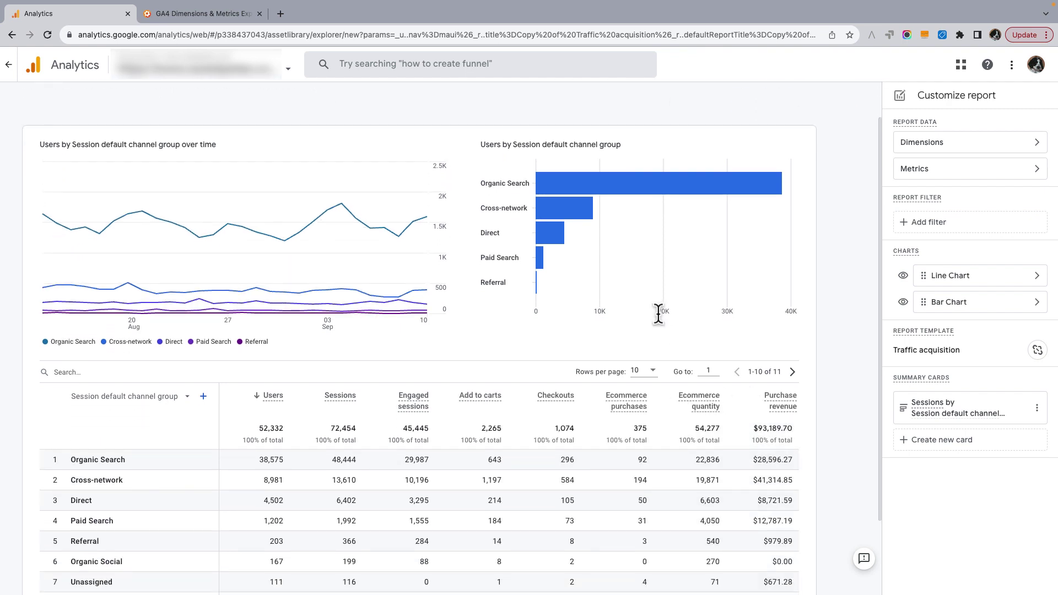
scroll(683, 309, down, 2)
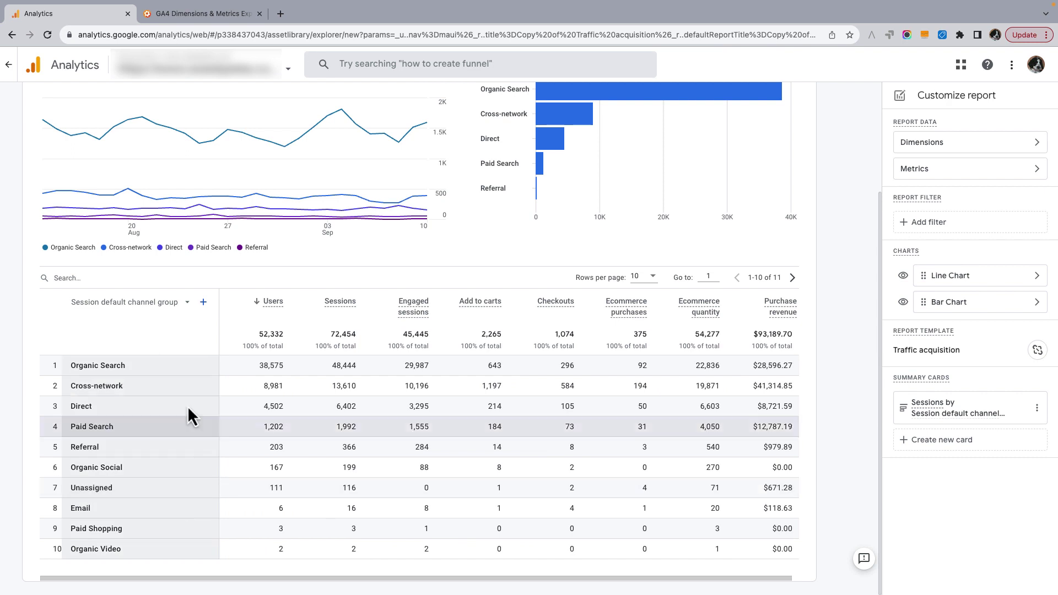
click(188, 302)
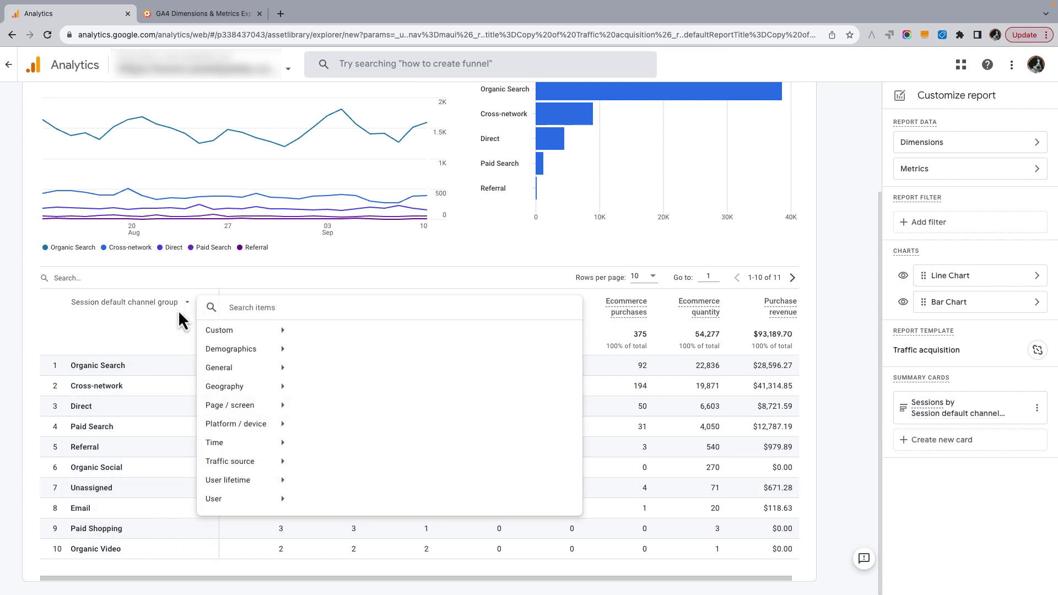
click(138, 327)
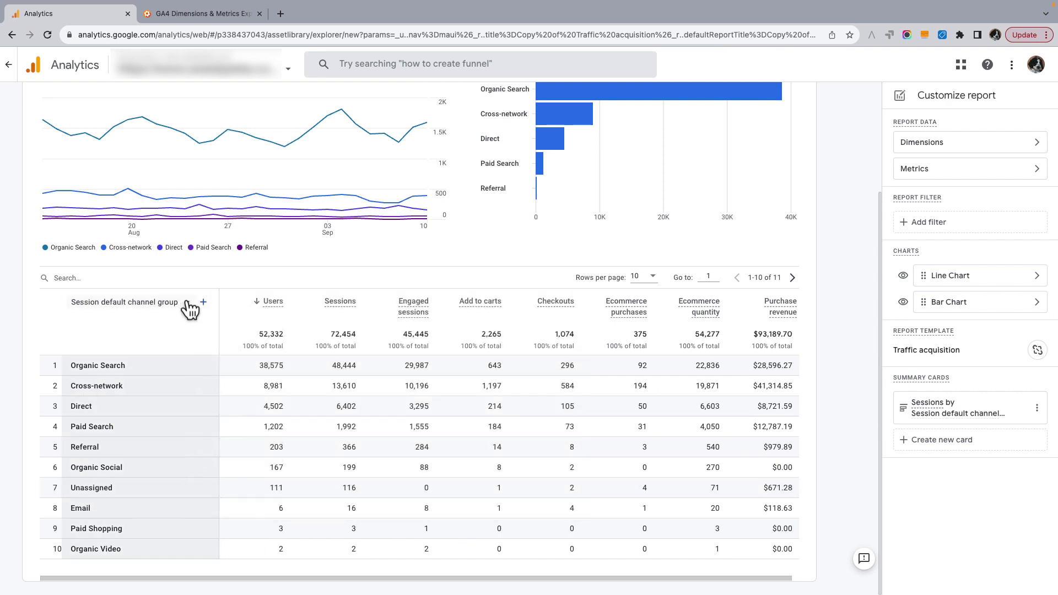
click(187, 302)
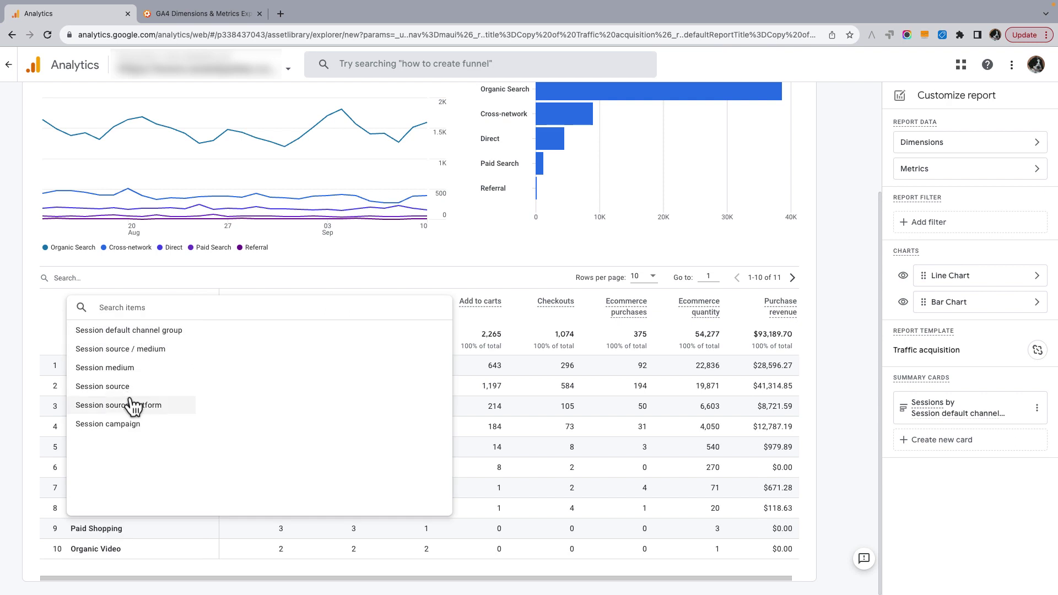
click(364, 276)
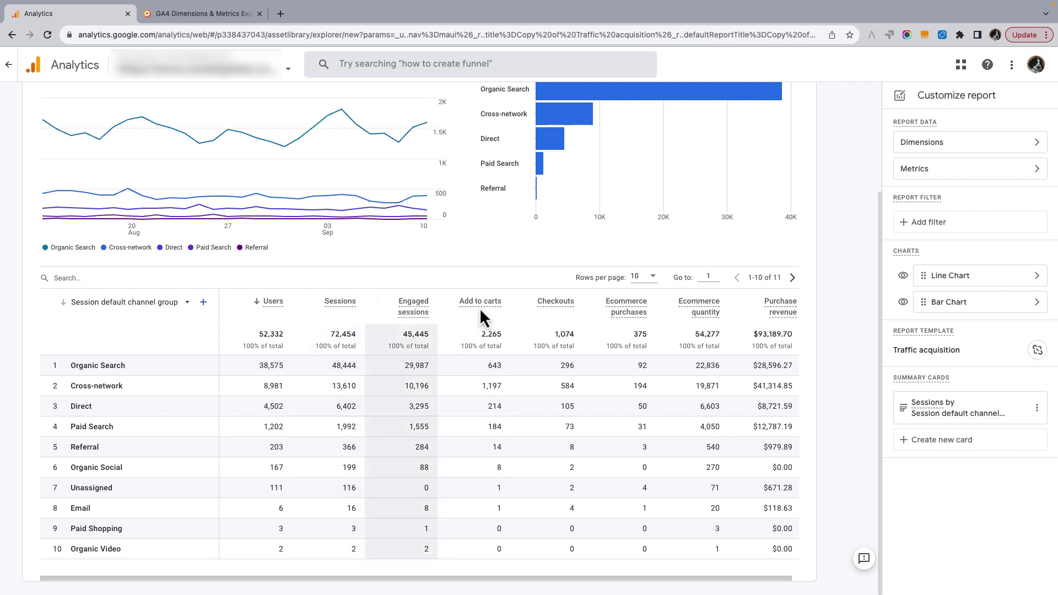
mouse_move(685, 318)
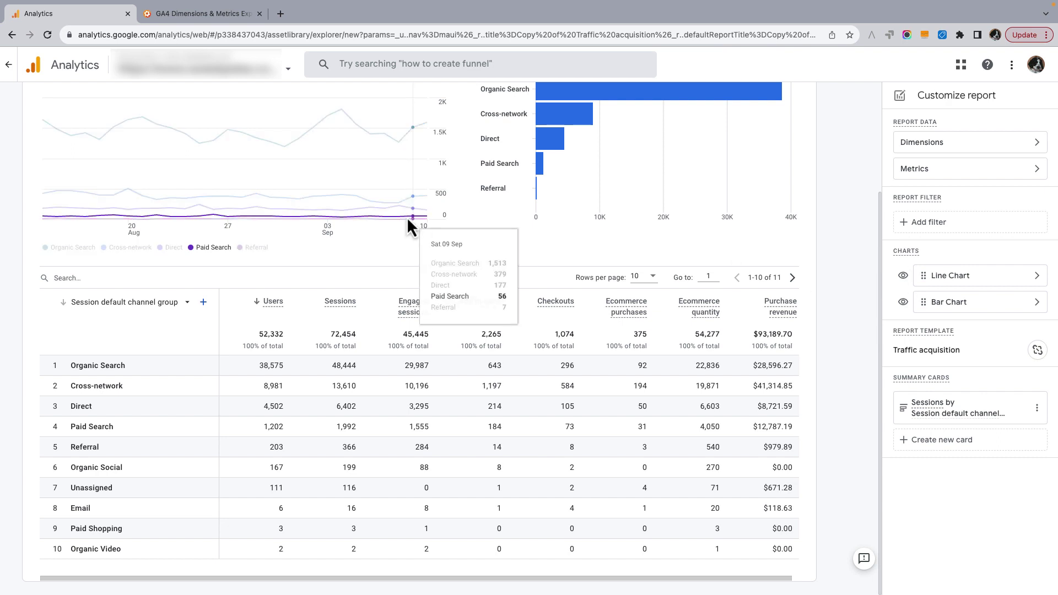
Step: Hide the bar chart of users by session default channel group from the report
scroll(408, 220, up, 3)
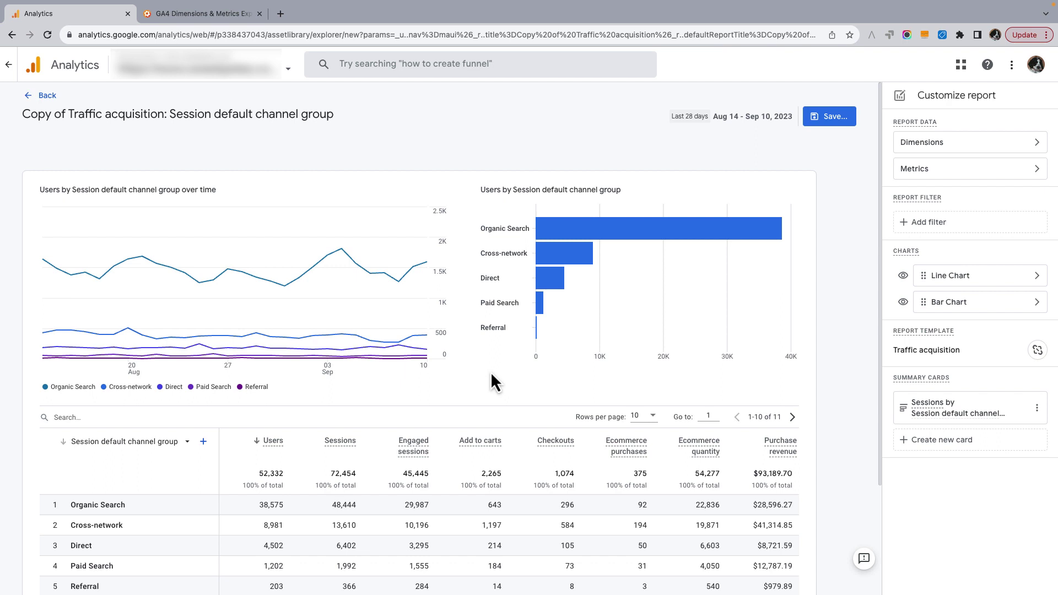
mouse_move(606, 287)
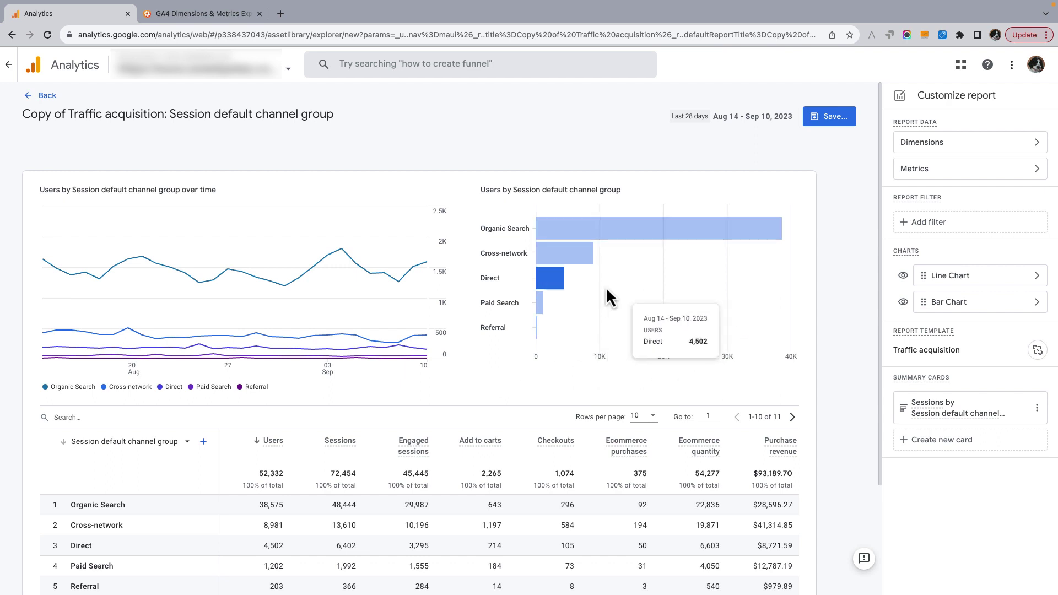
click(904, 302)
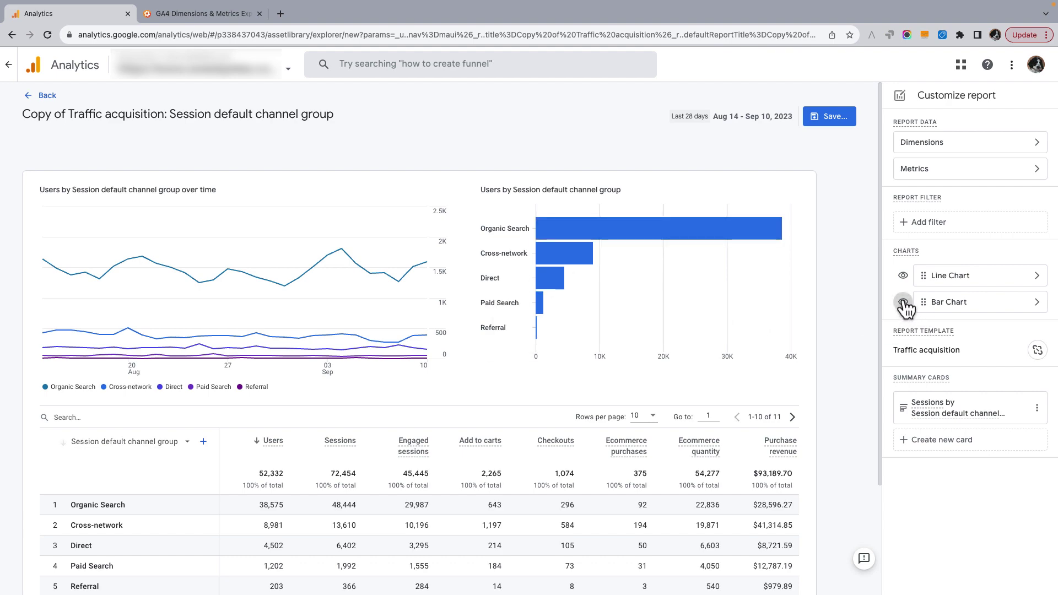
Step: Save the customized report as a new report named "Ecommerce metric"
click(832, 116)
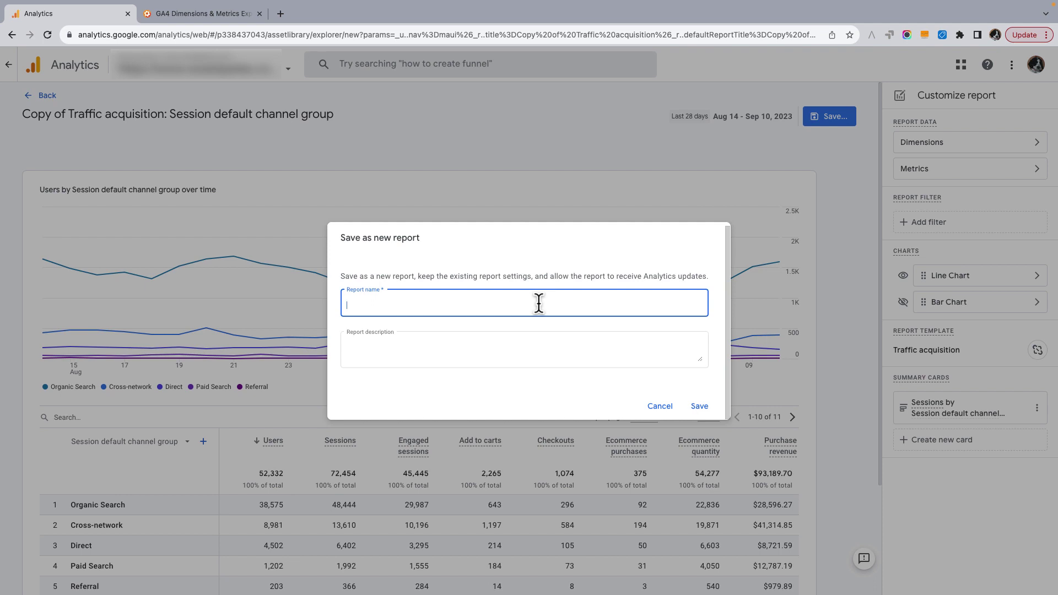
text(Ecommerce metric)
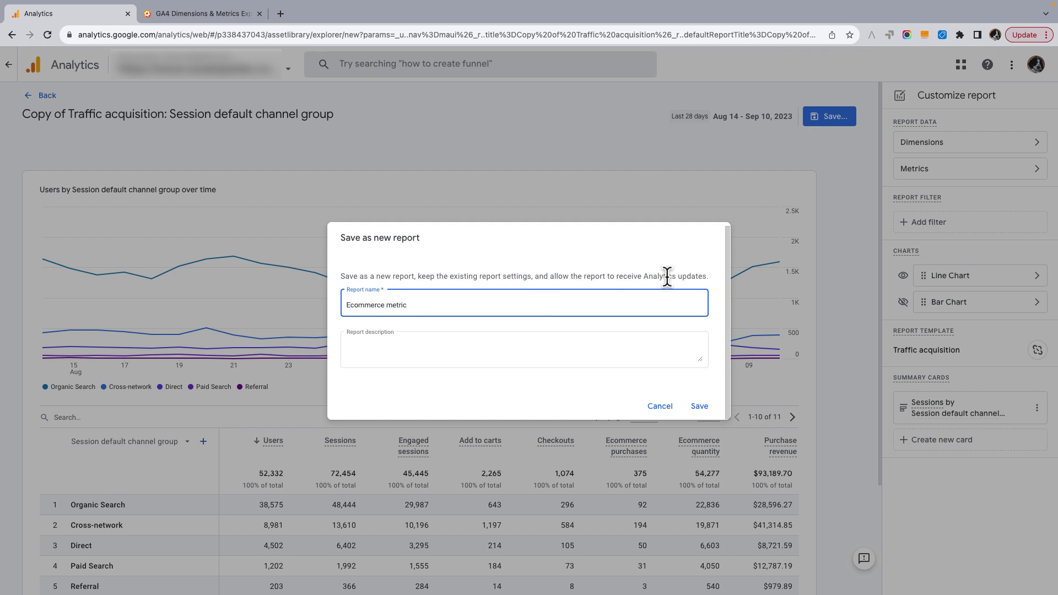
click(699, 407)
Step: Save the changes to the current report and return to the Library
click(829, 116)
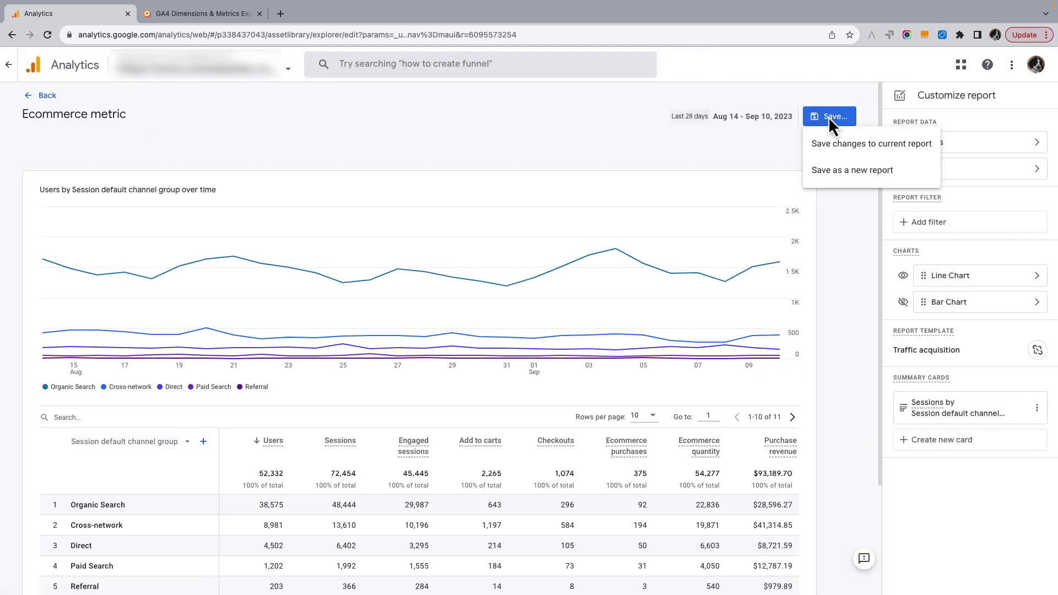
click(485, 126)
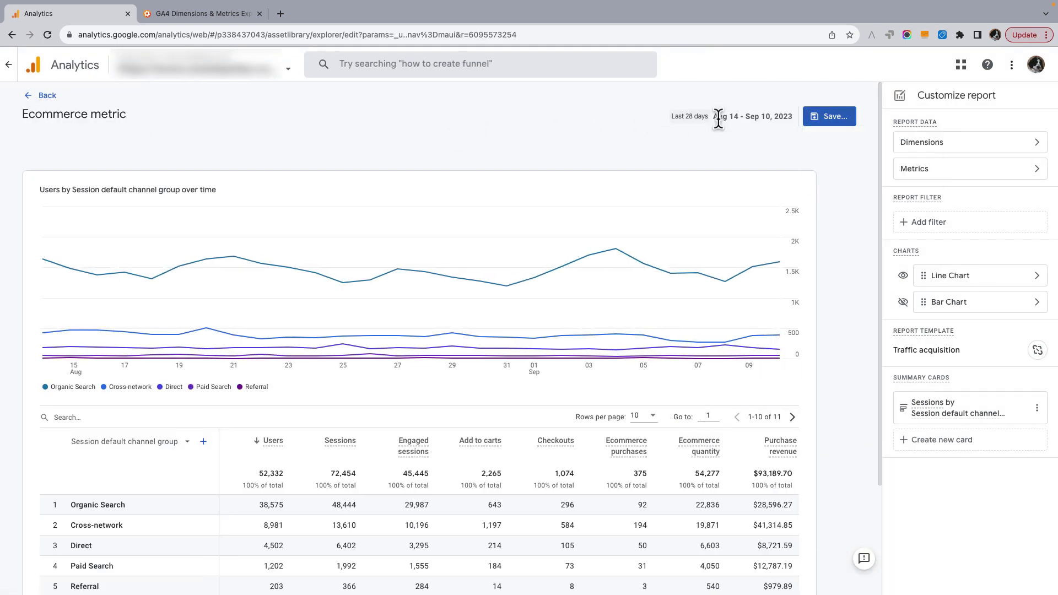
click(833, 118)
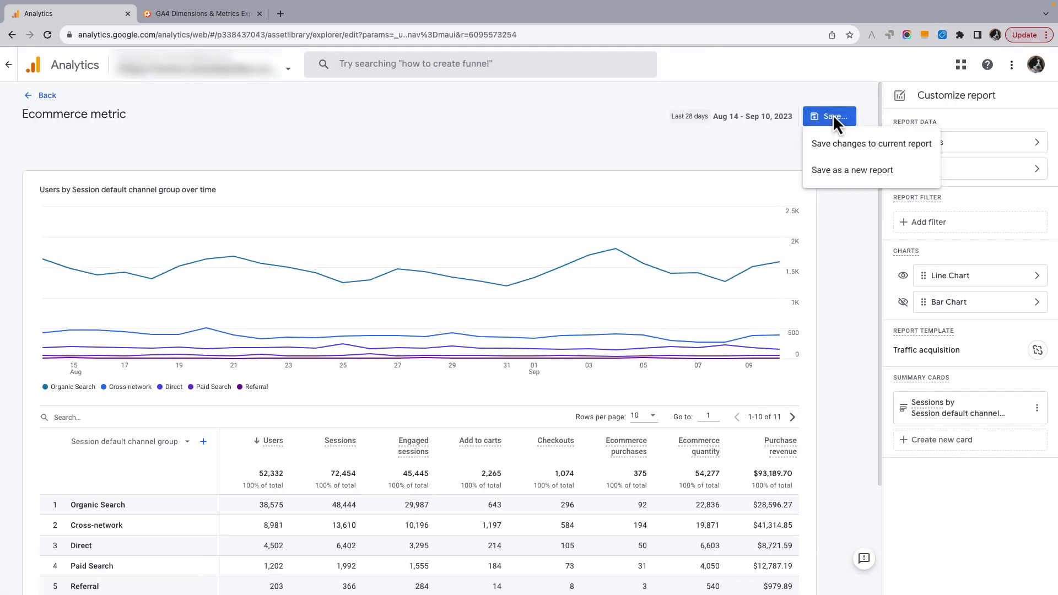
click(868, 144)
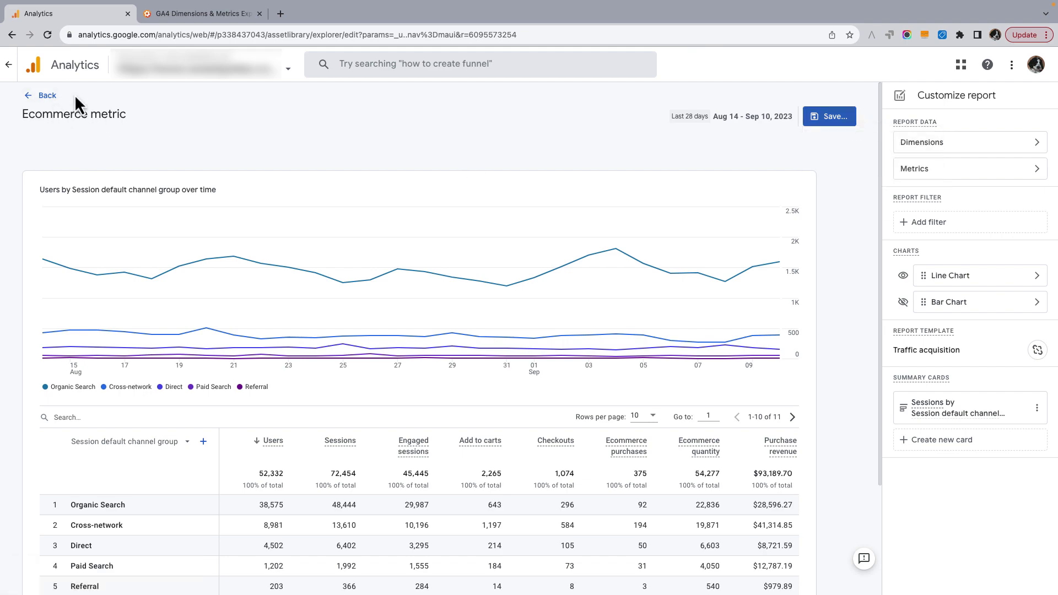
click(31, 97)
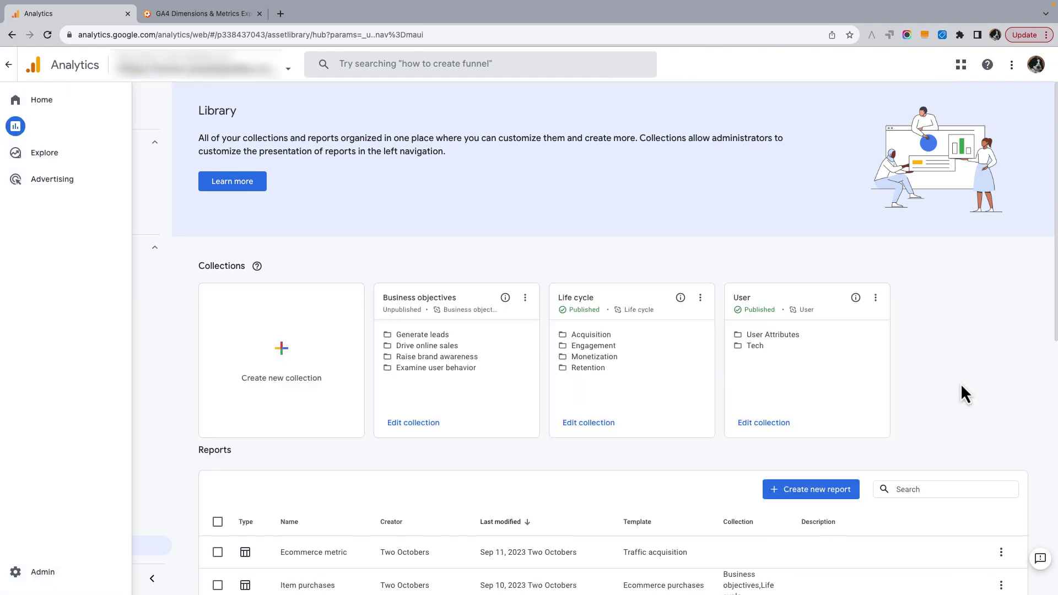
Step: Rename the Ecommerce metric report in the Library as "Ecommerce metrics"
click(1002, 552)
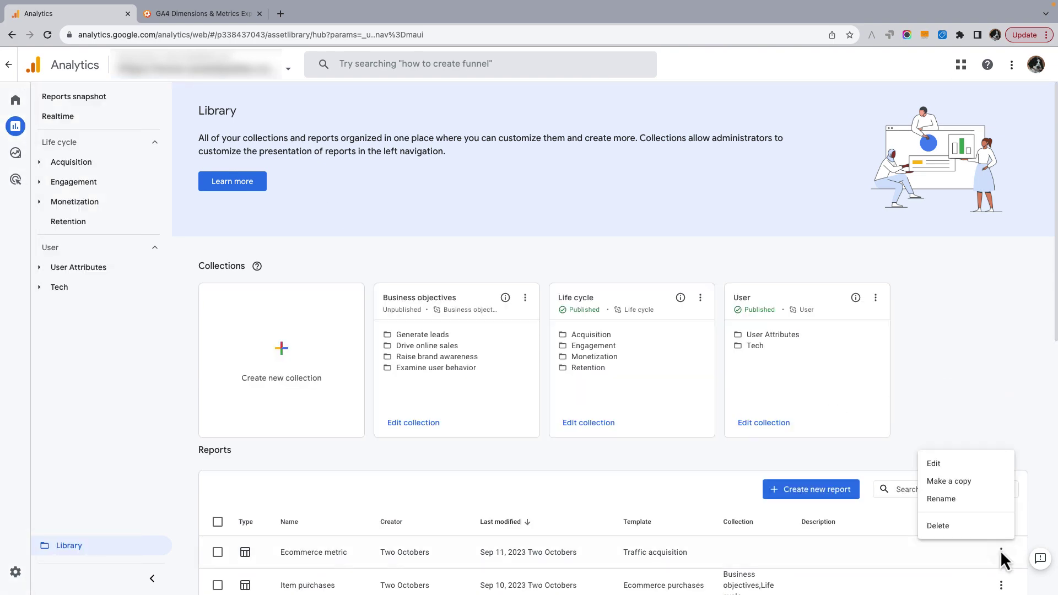
click(944, 499)
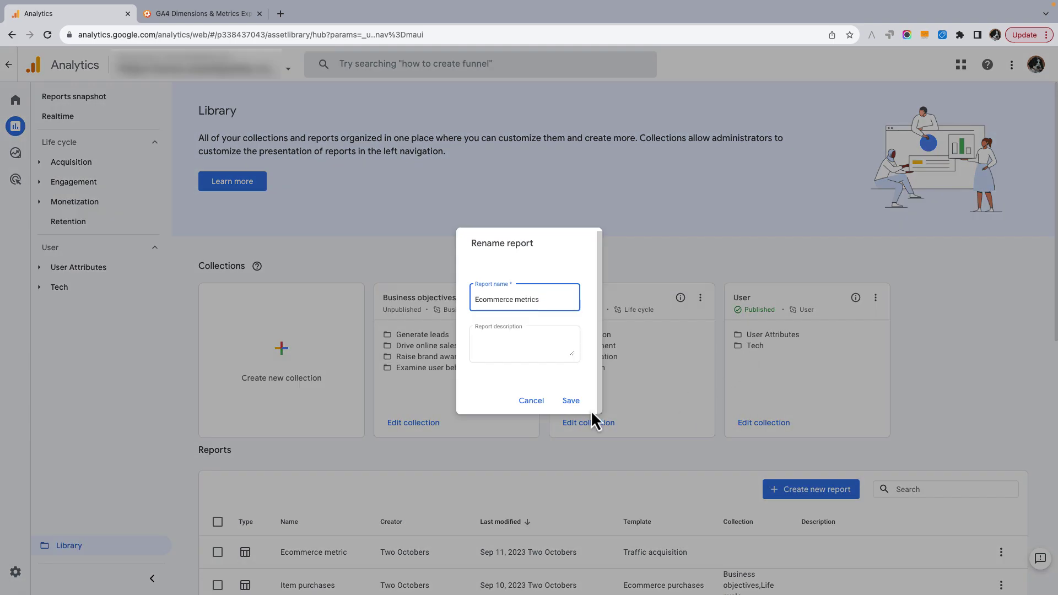
click(572, 401)
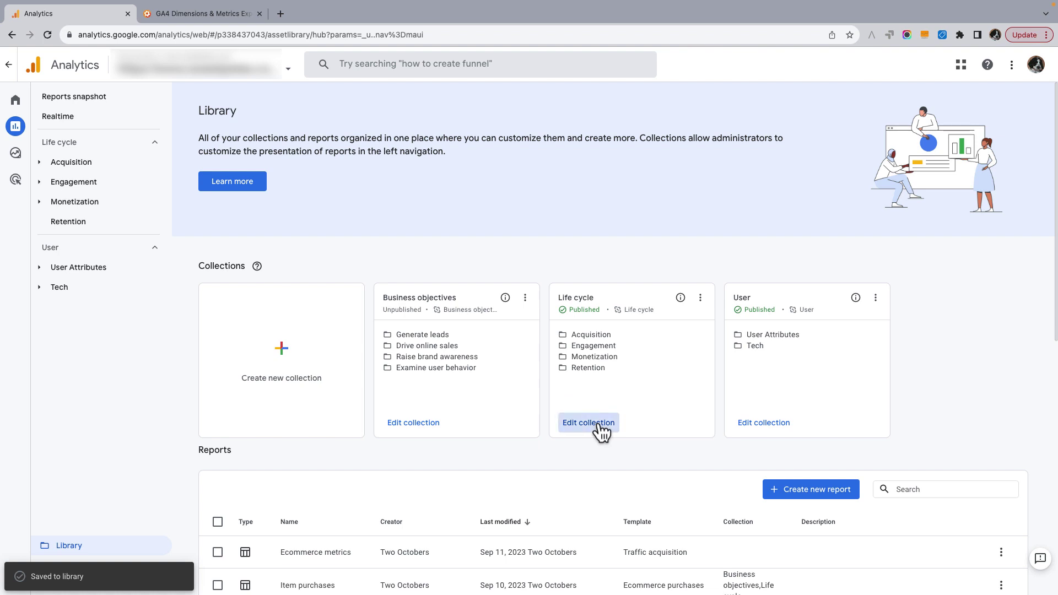
Step: In the Life cycle collection, find the report with "ecom", add Ecommerce metrics below Item purchases under Monetization, and save changes to the current collection
click(588, 423)
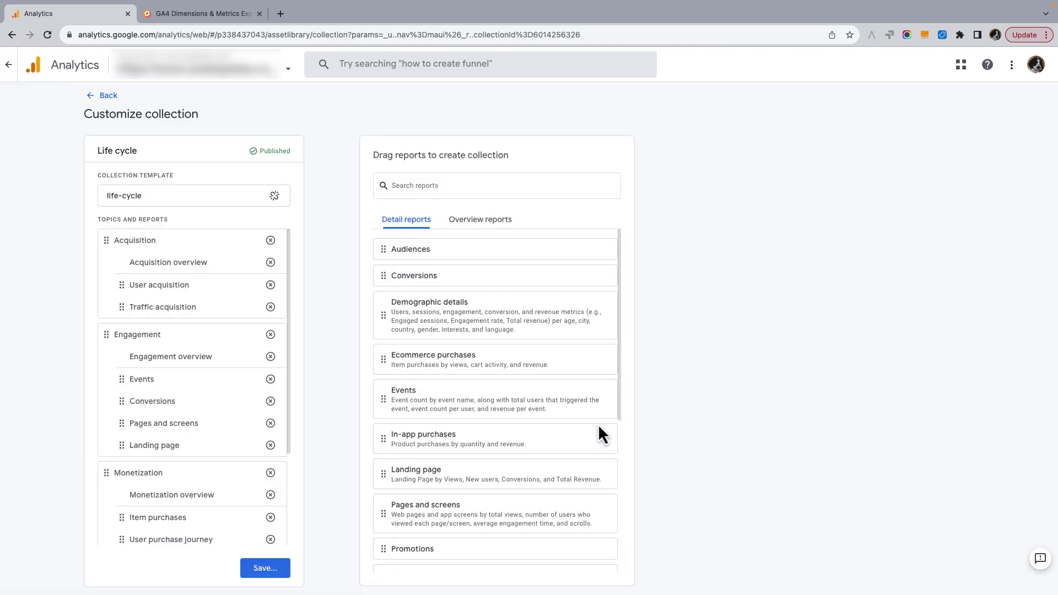
click(462, 185)
text(eco)
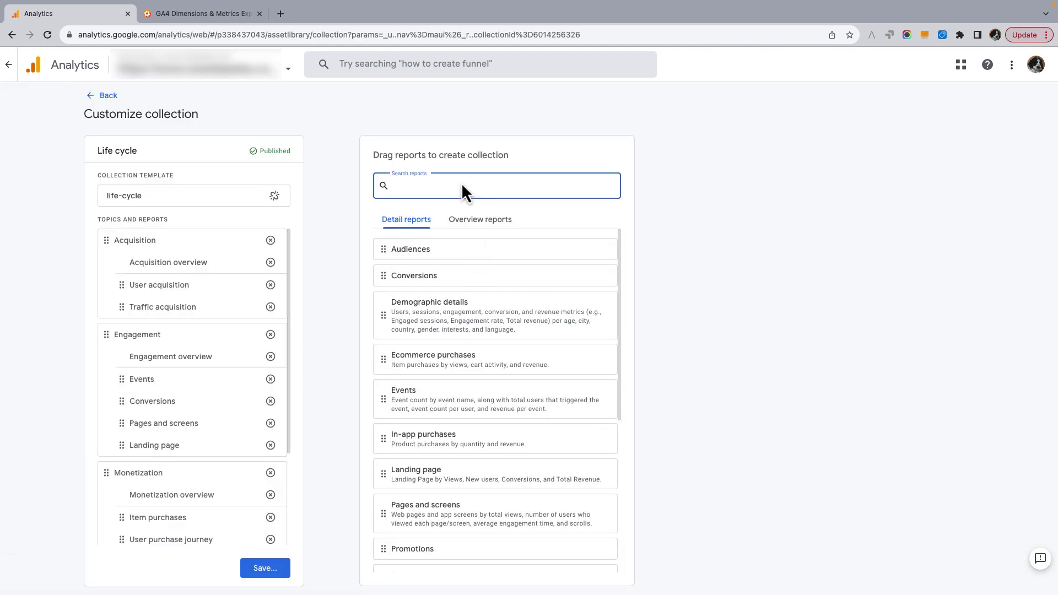
text(m)
scroll(205, 370, down, 3)
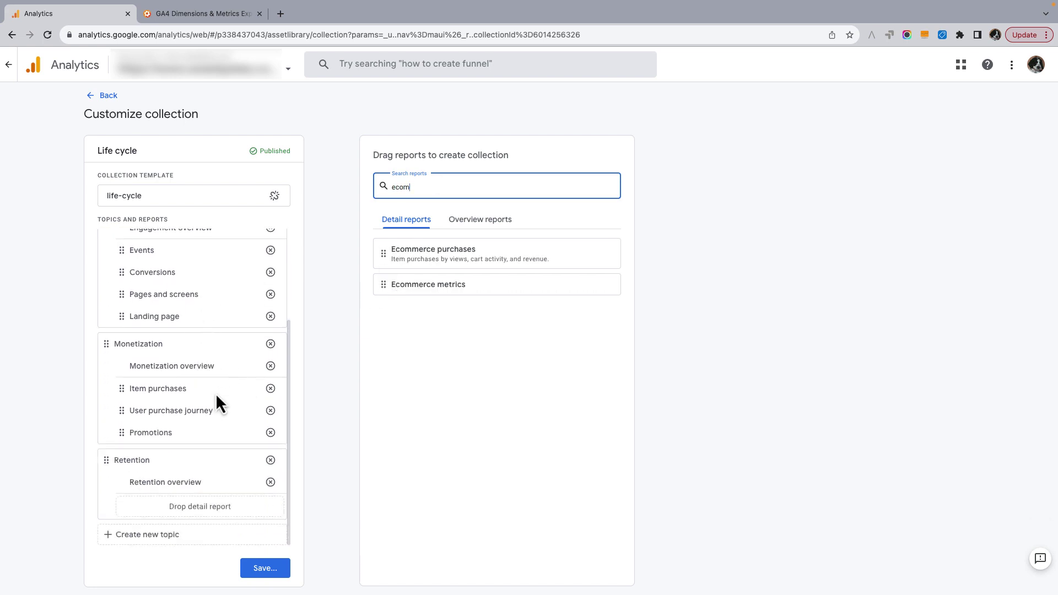
drag(378, 283, 135, 407)
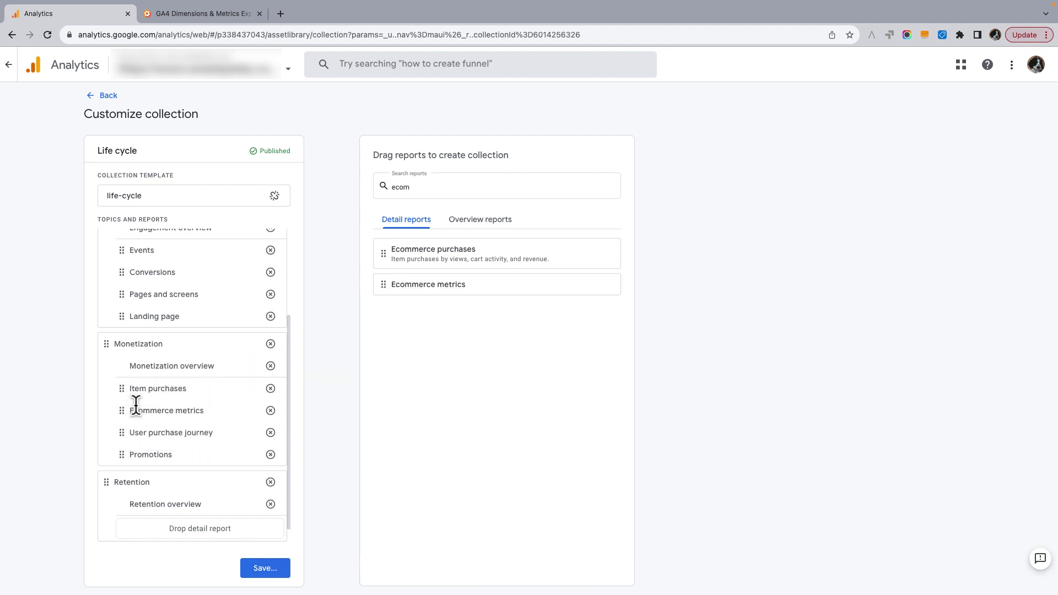
click(267, 568)
click(287, 516)
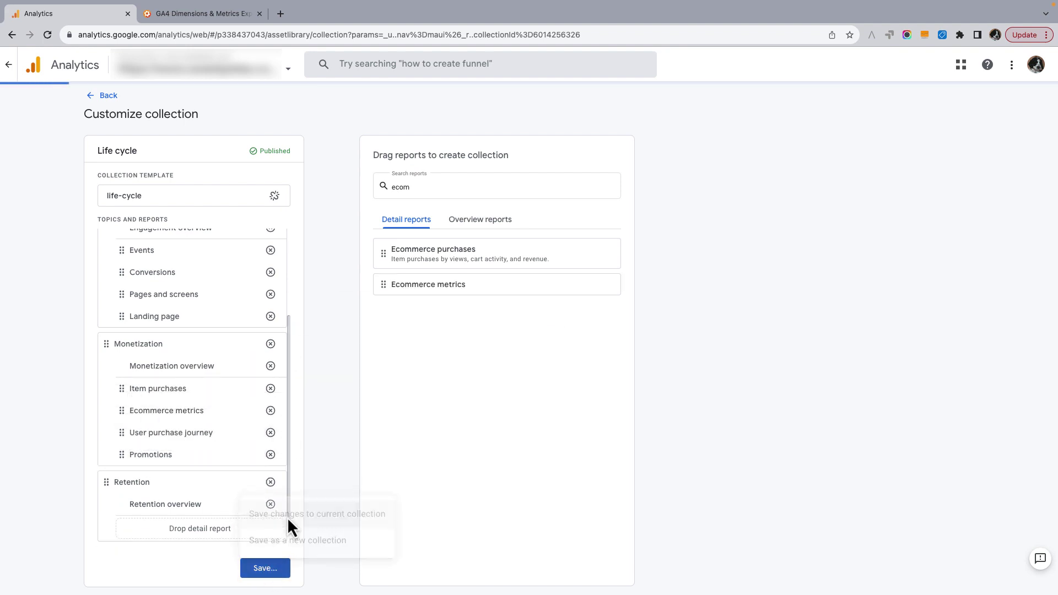
Step: Open the Ecommerce metrics report from the Monetization topic and examine its channel table, including the Purchase revenue definition
click(102, 96)
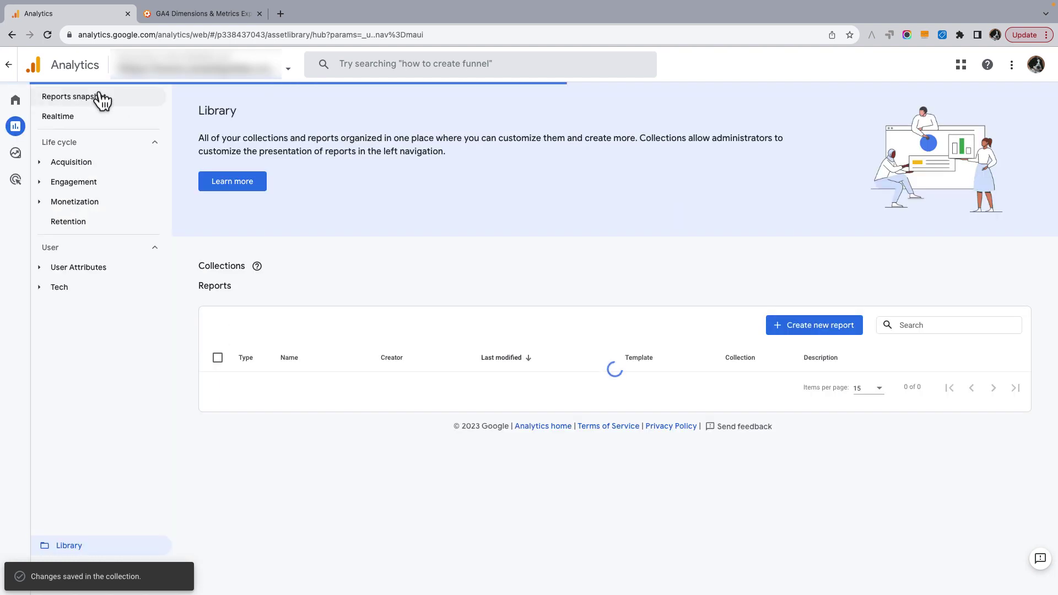
click(79, 204)
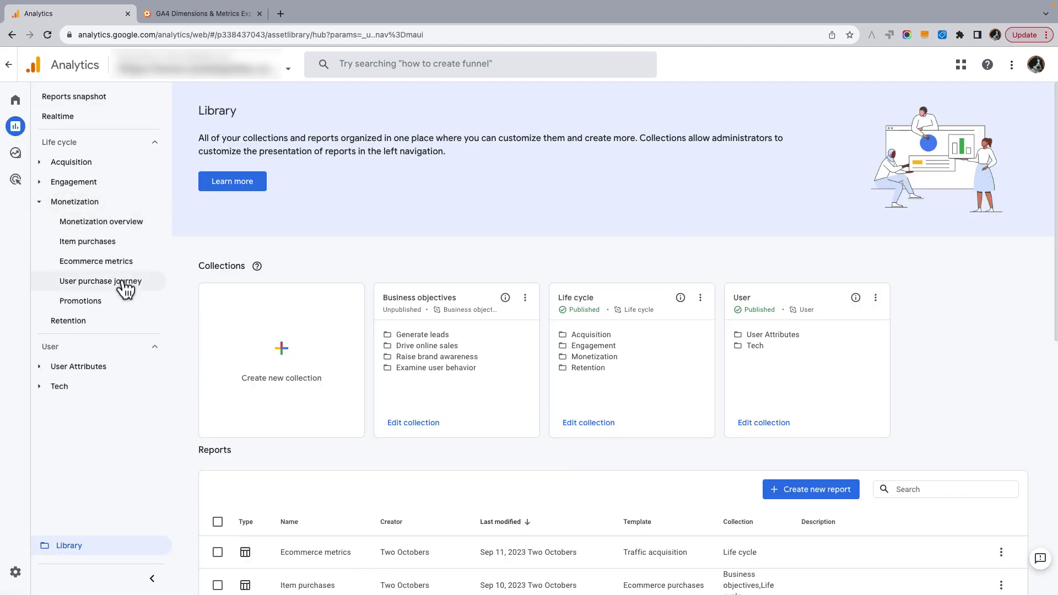
click(117, 263)
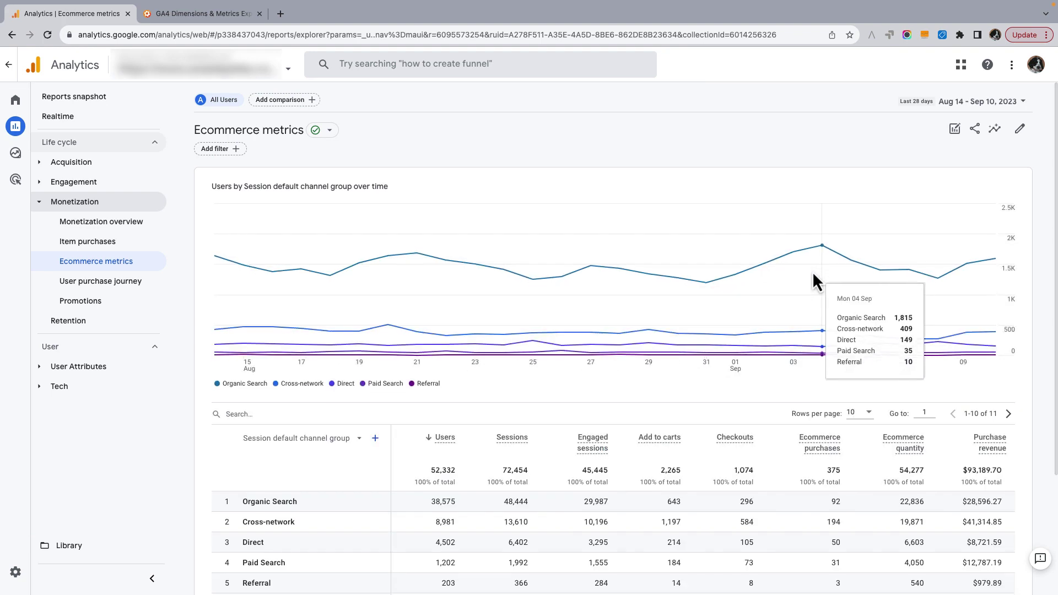
scroll(812, 271, down, 2)
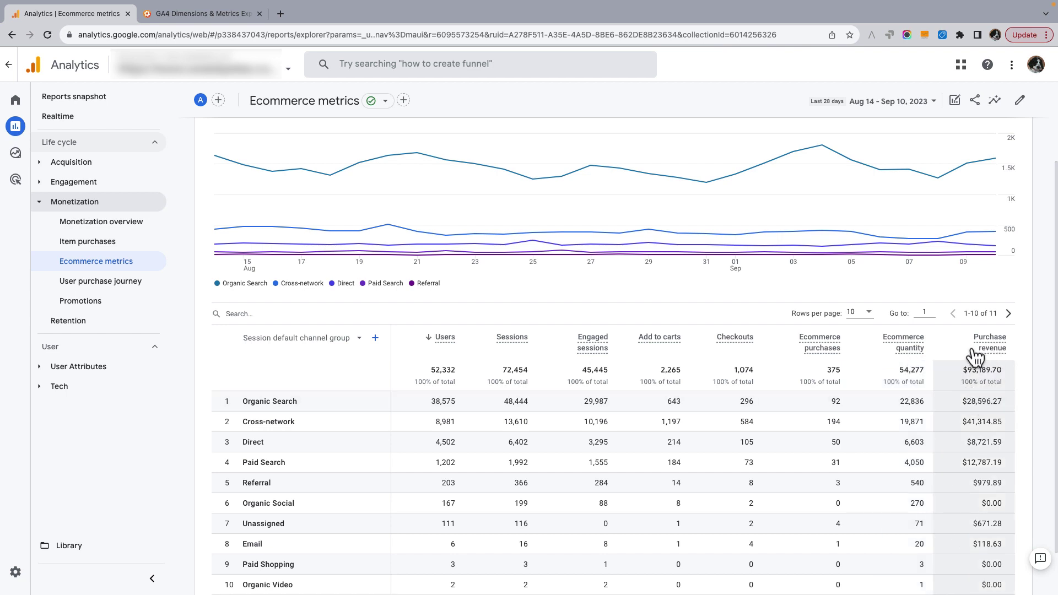
mouse_move(975, 357)
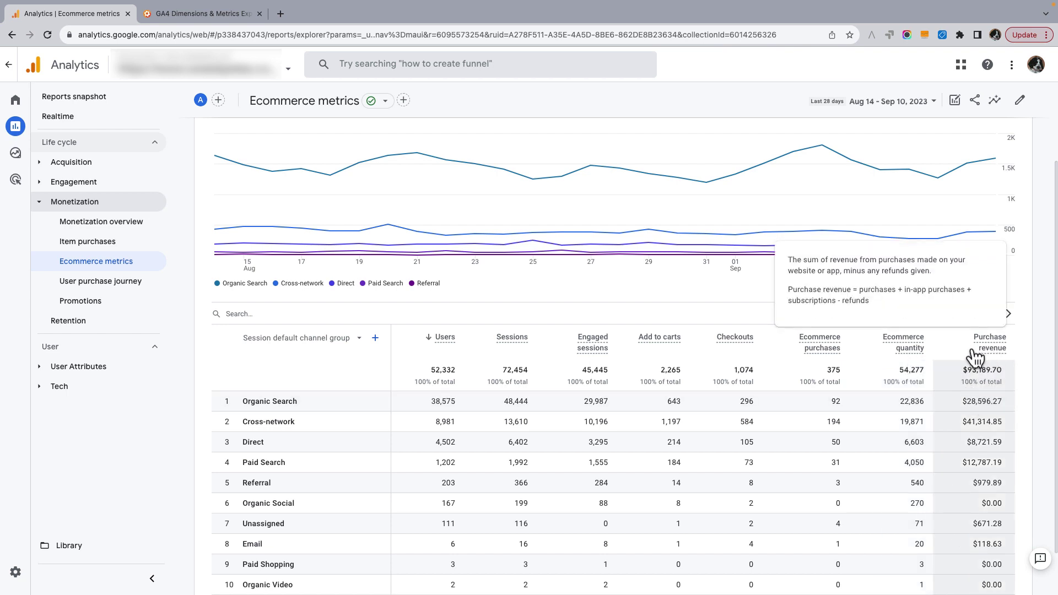